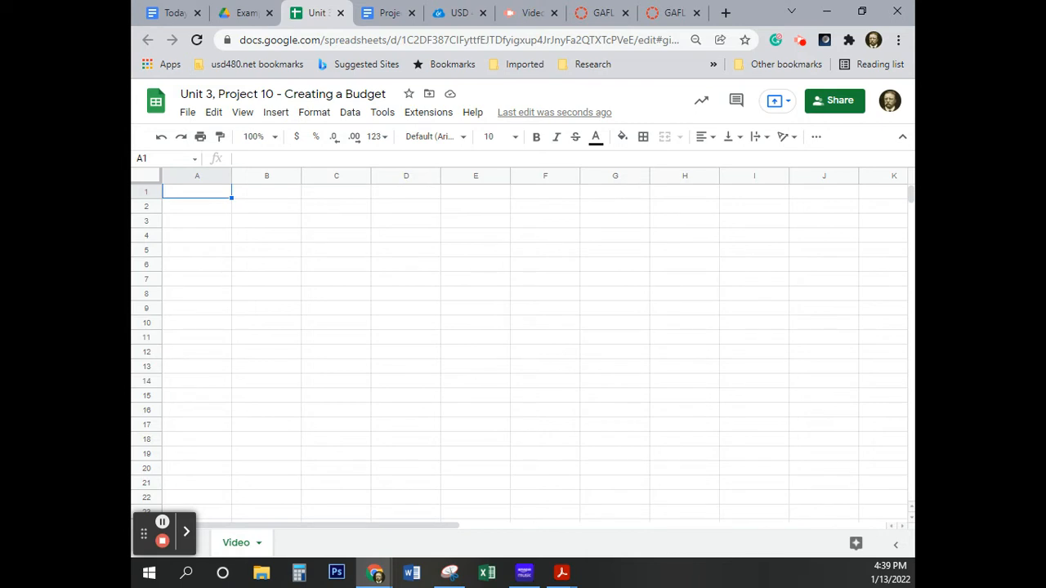
Review the budget table on the GAFL Unit 3, Project 10 assignment page and close the GAFL Project 10 page-editing tab.
key("alt+Tab")
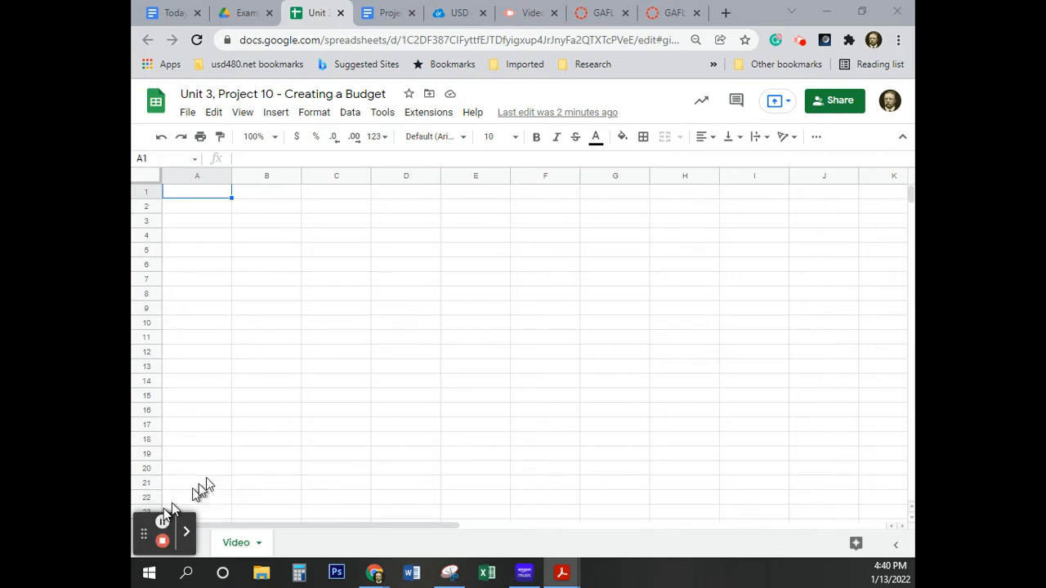
left_click(603, 18)
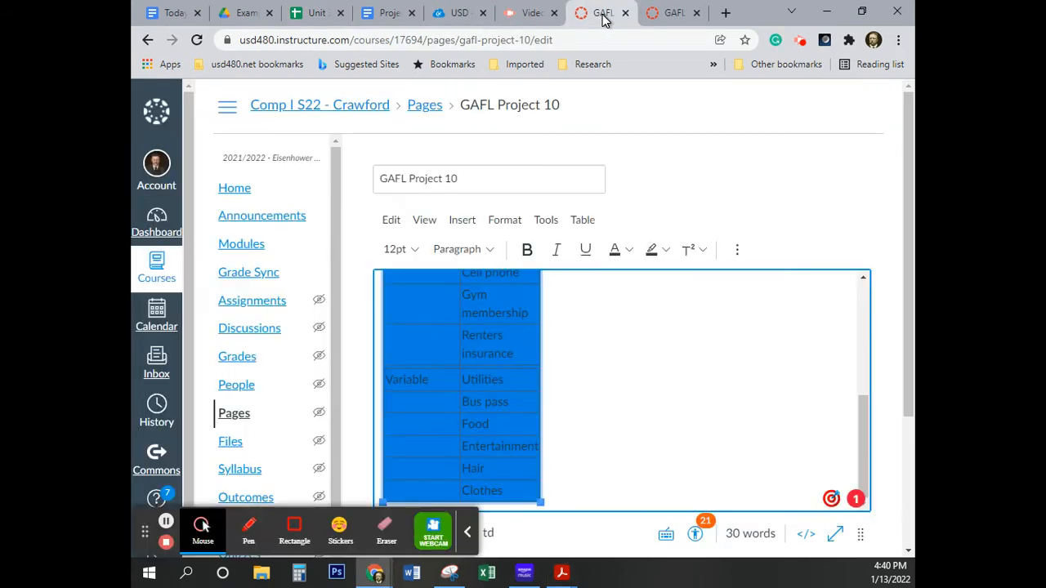
left_click(663, 18)
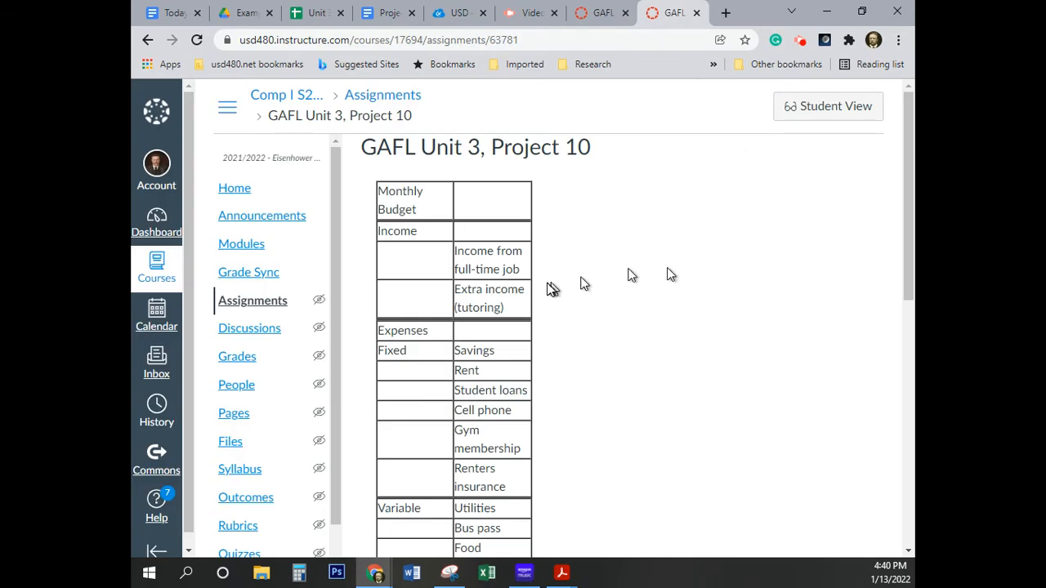
scroll(641, 247, "down", 2)
scroll(643, 245, "down", 4)
scroll(643, 245, "up", 6)
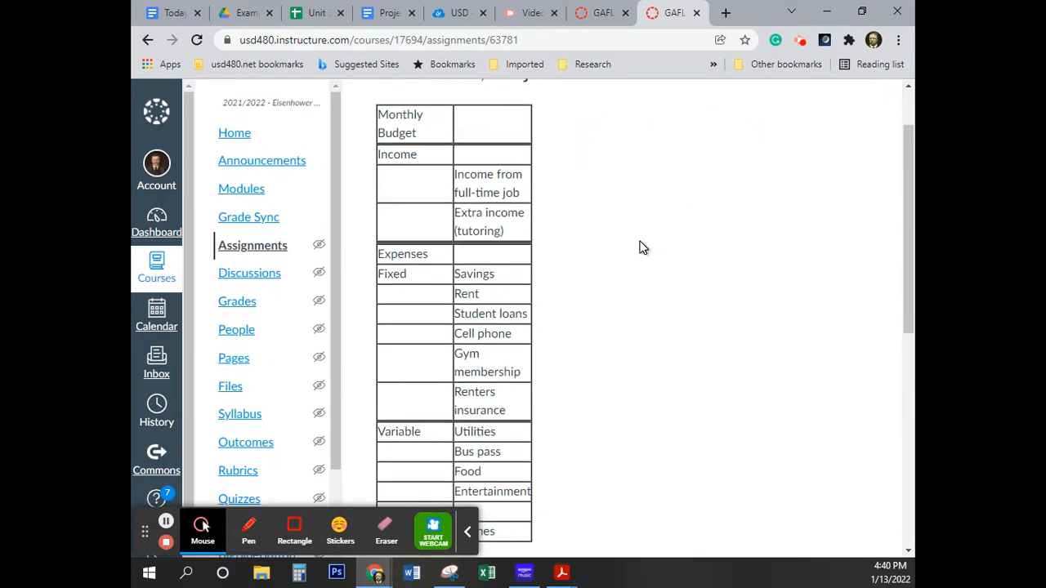
left_click(625, 13)
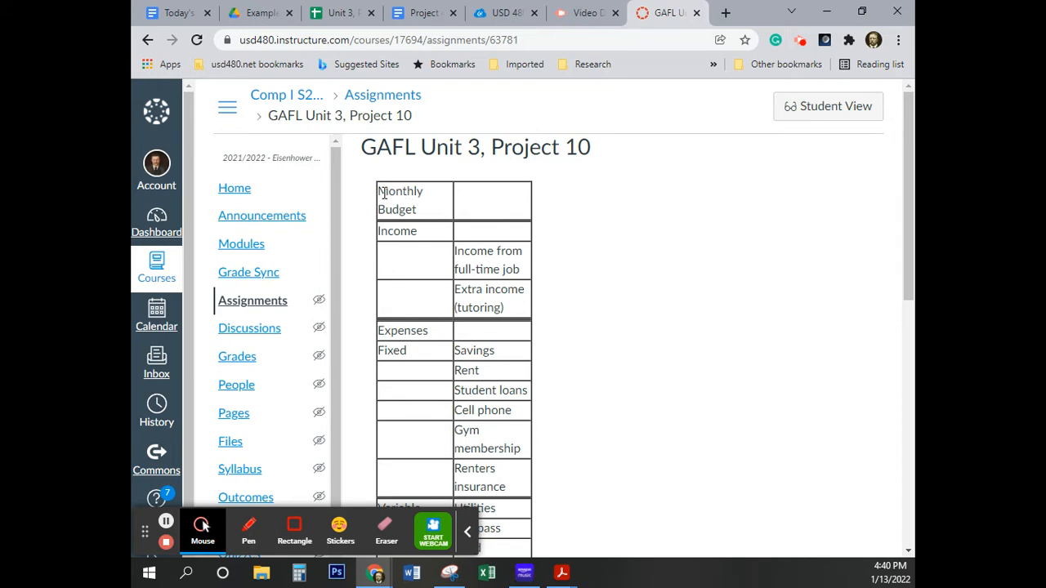
key("ctrl")
key("ctrl")
key("ctrl")
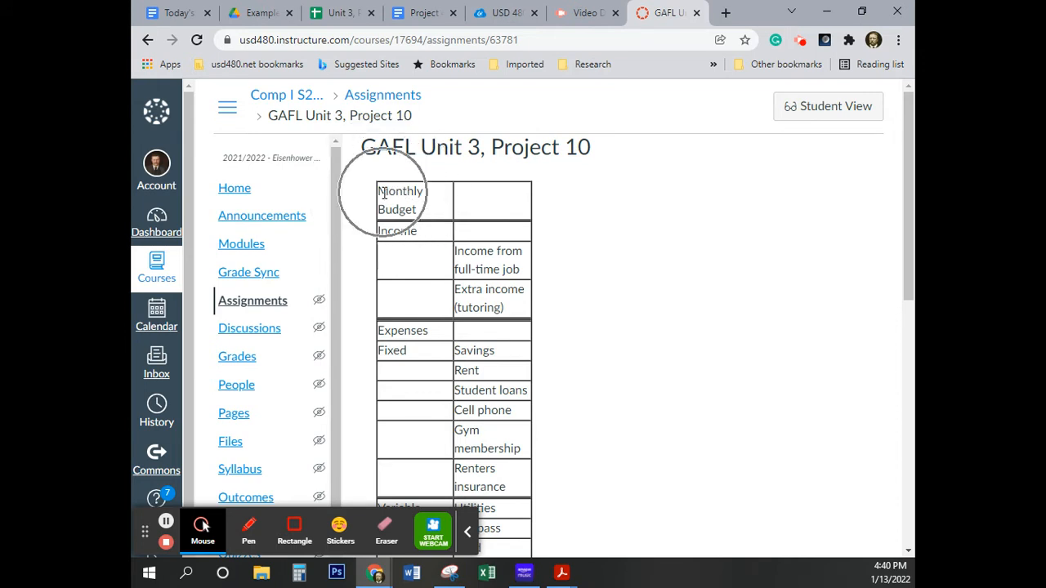
key("ctrl")
key("ctrl")
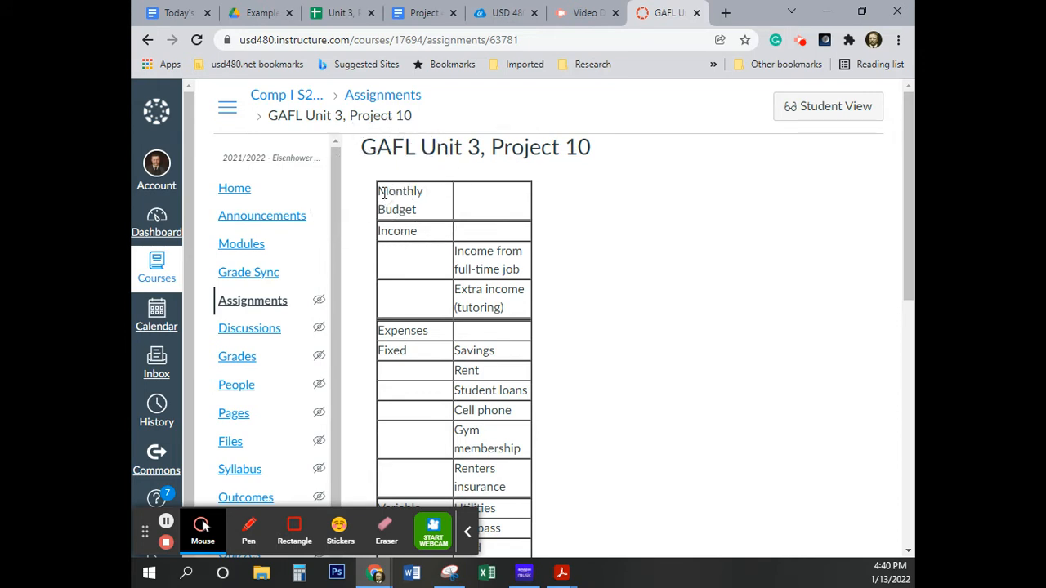
key("ctrl")
key("ctrl")
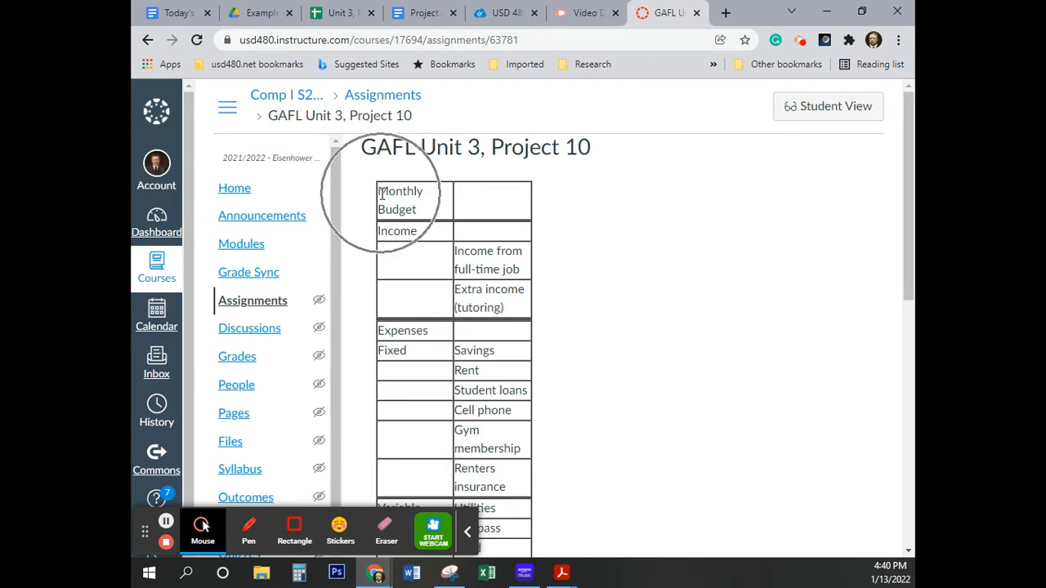
key("ctrl")
Copy the whole Monthly Budget table from the assignment page and paste it into the budget spreadsheet starting at cell A1.
left_click_drag(379, 194, 509, 382)
key("ctrl+c")
scroll(500, 310, "down", 3)
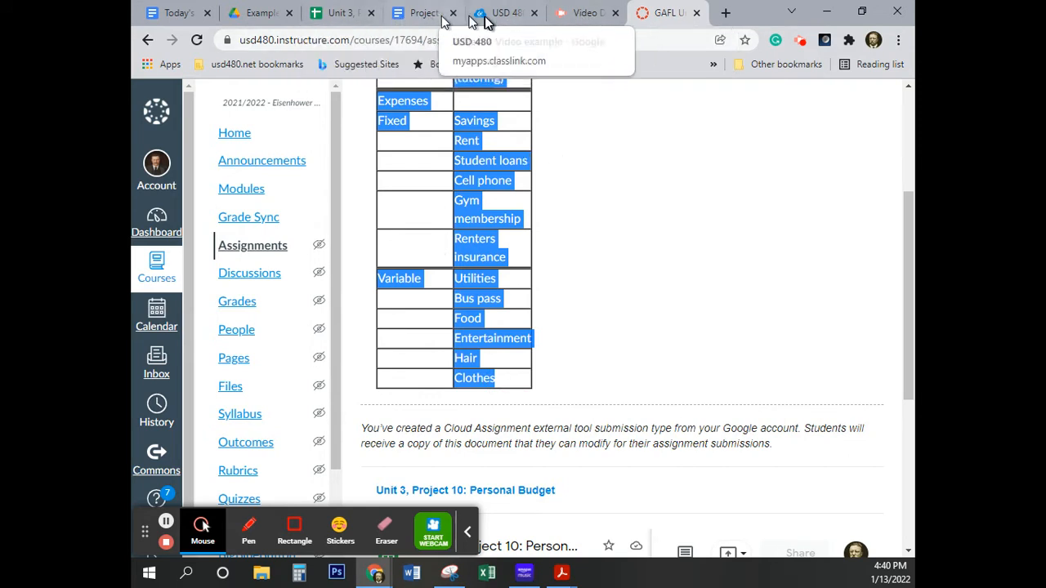
left_click(336, 13)
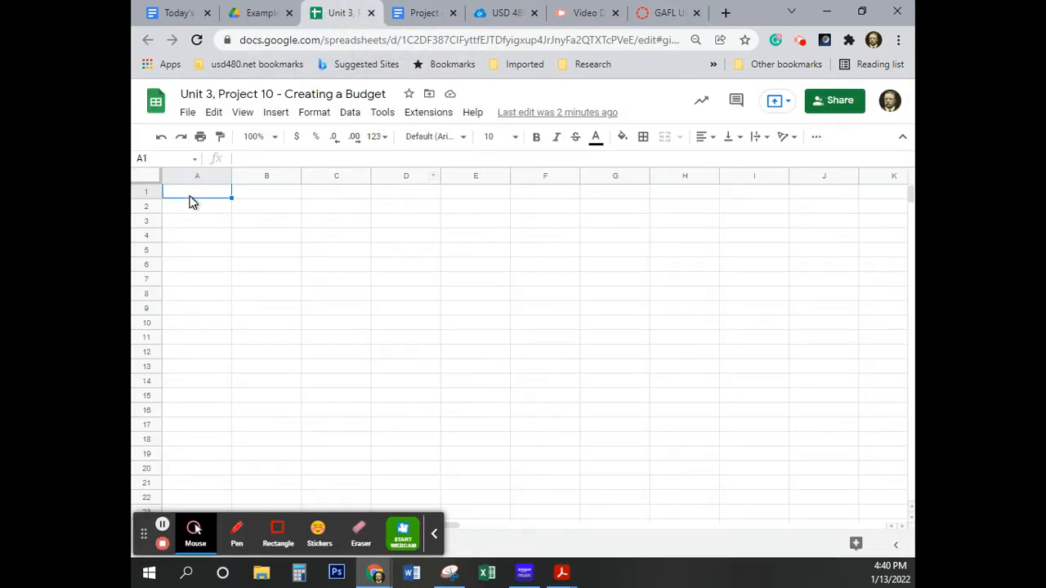
key("ctrl+v")
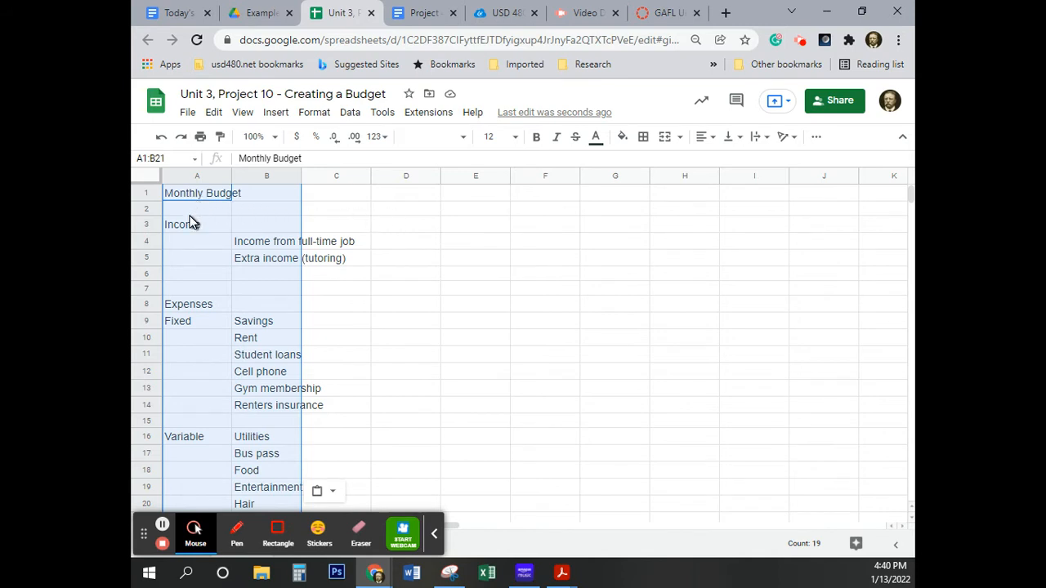
Enter the label "Total Income" in cell B6, below the extra income row.
left_click(291, 278)
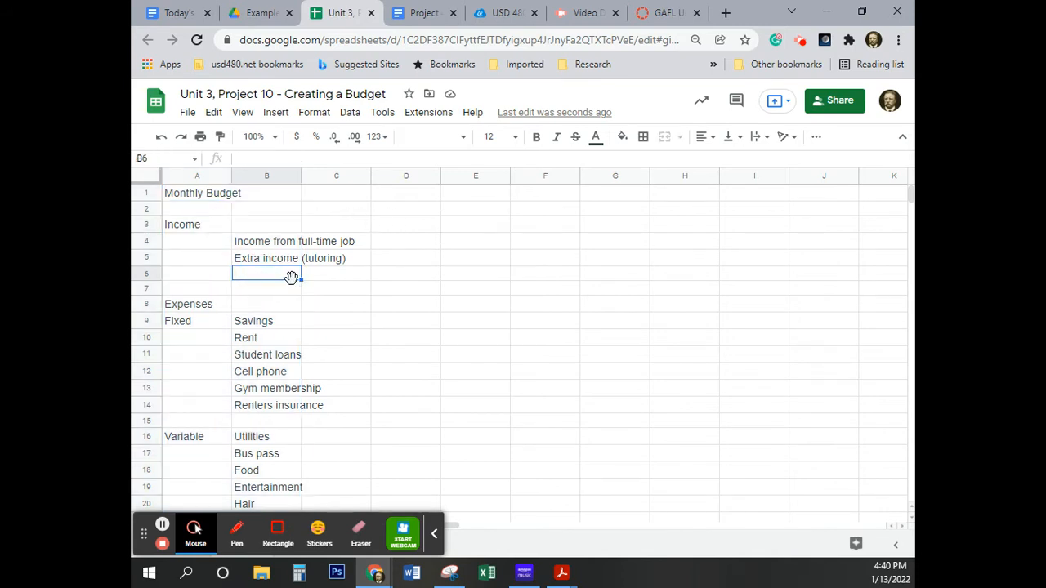
type("To")
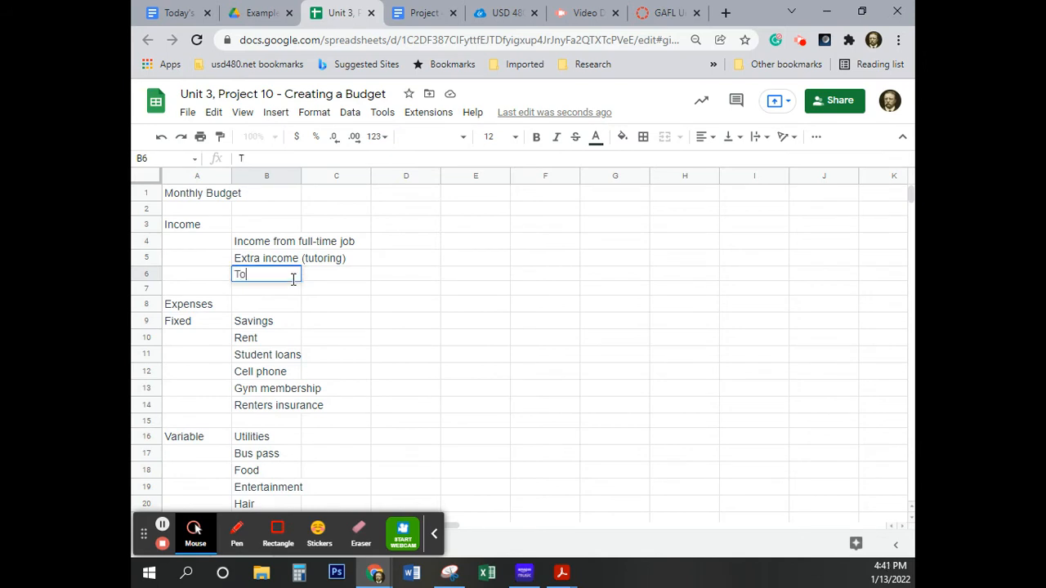
type("tal Income")
Enter the label "Total Fixed Expenses" in cell B15, below Renters insurance.
scroll(297, 409, "down", 3)
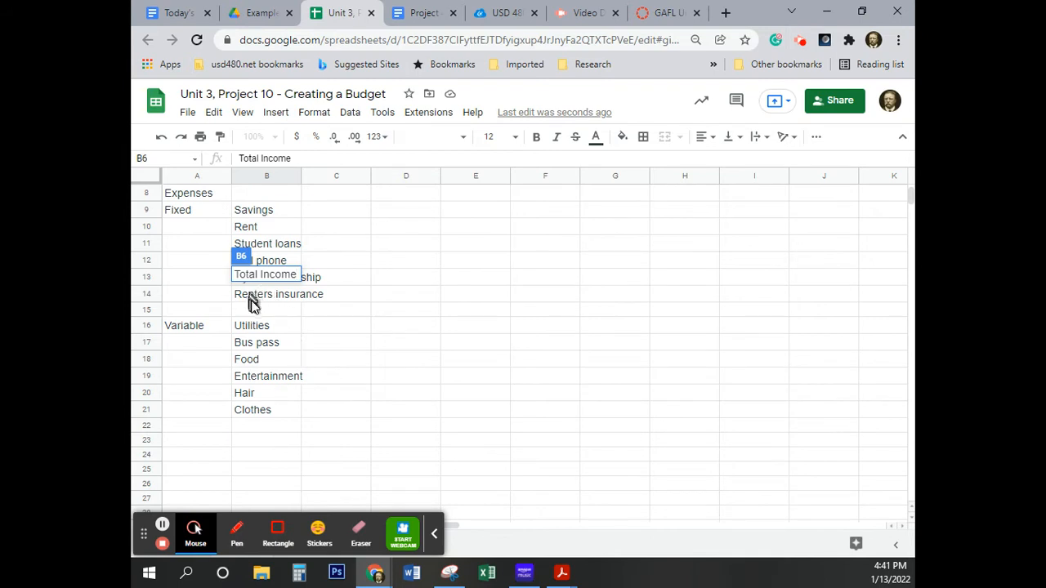
scroll(254, 310, "up", 2)
left_click(250, 390)
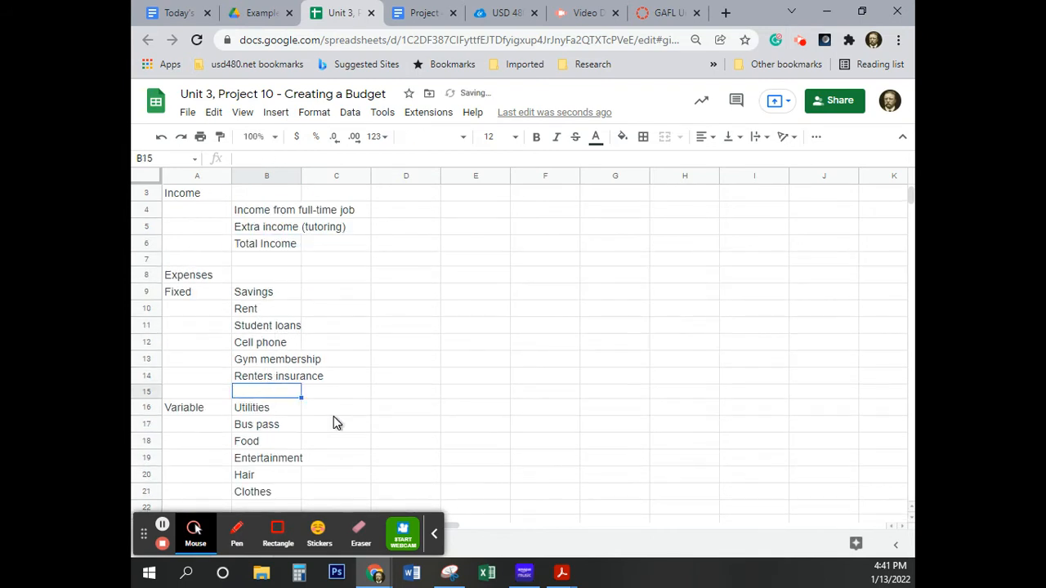
type("Tota")
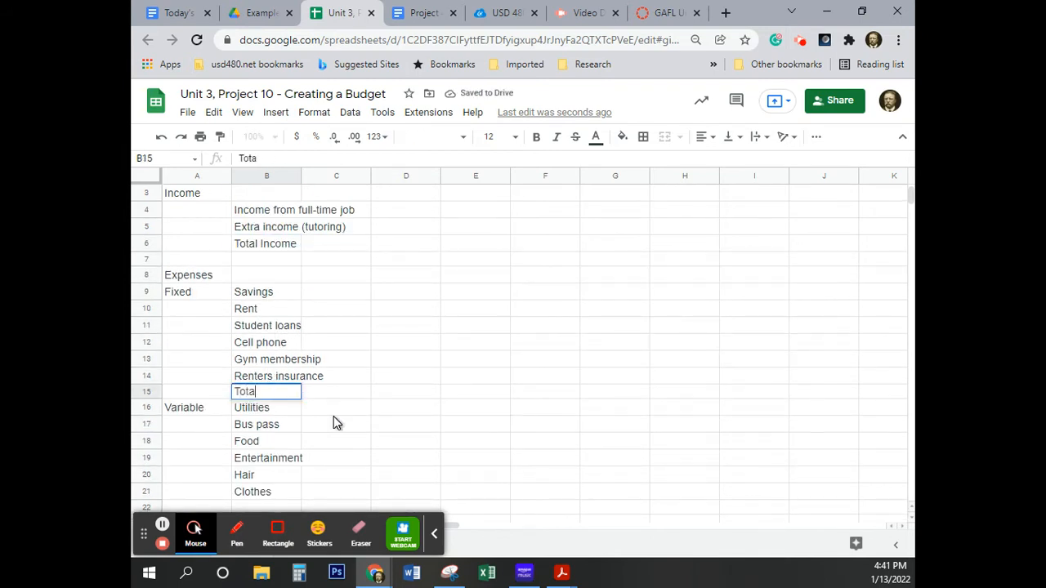
type("l Fixed ")
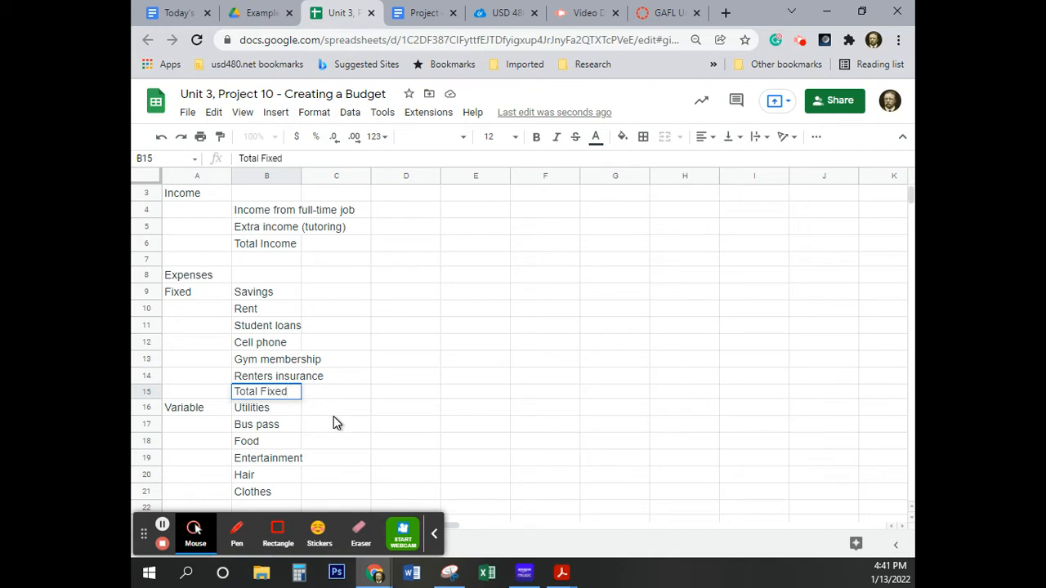
type("Expense")
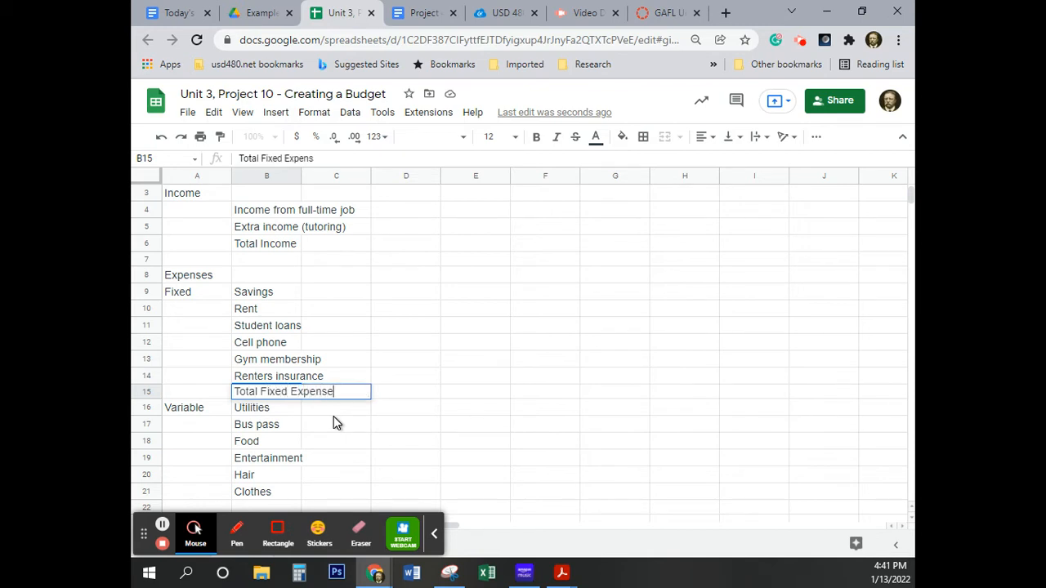
type("s")
left_click(338, 447)
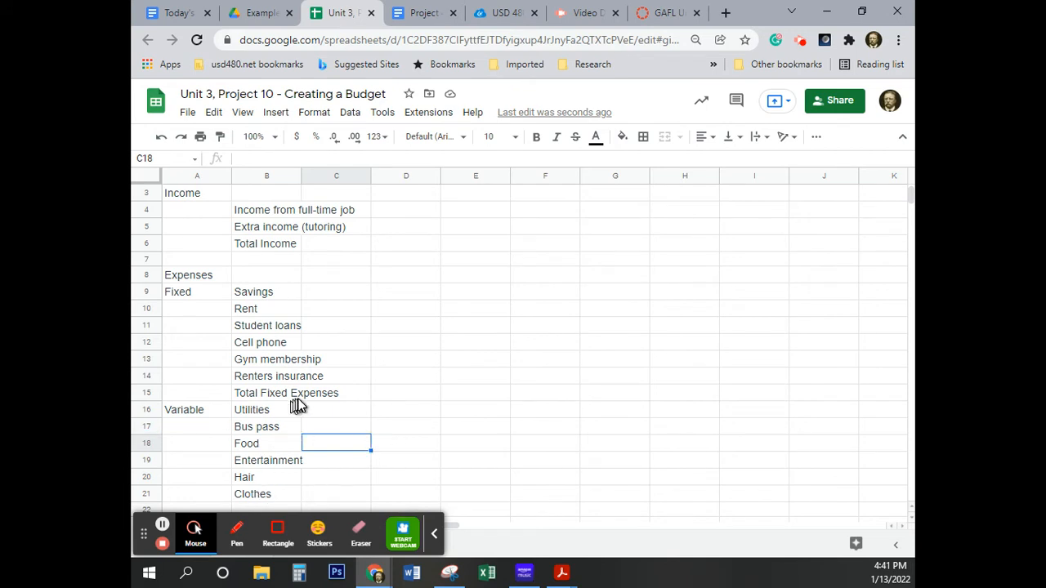
Enter the label "Total Varaible Expenses" in cell B22, below Clothes.
scroll(327, 404, "down", 3)
left_click(261, 395)
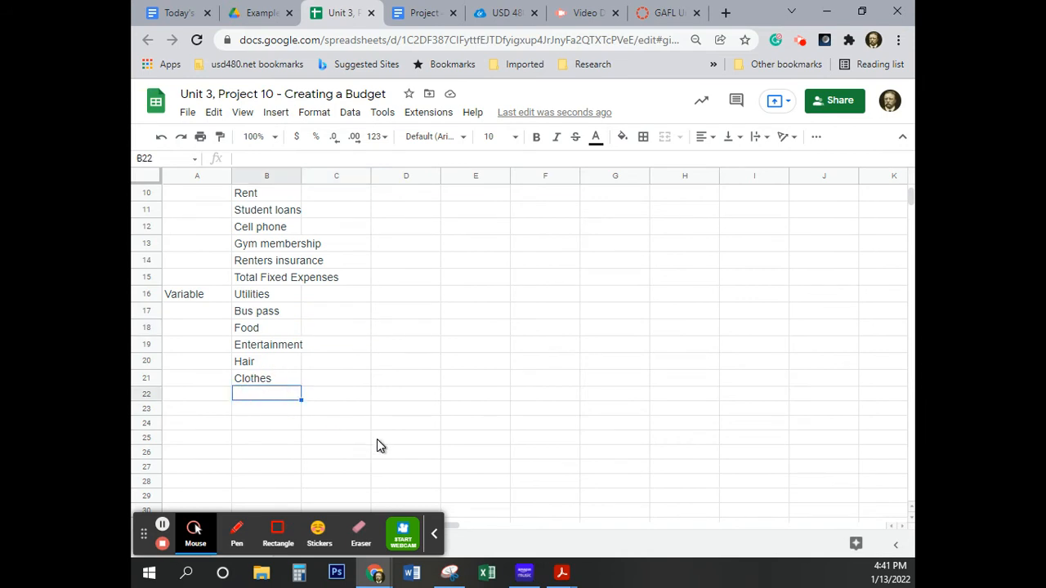
type("Total")
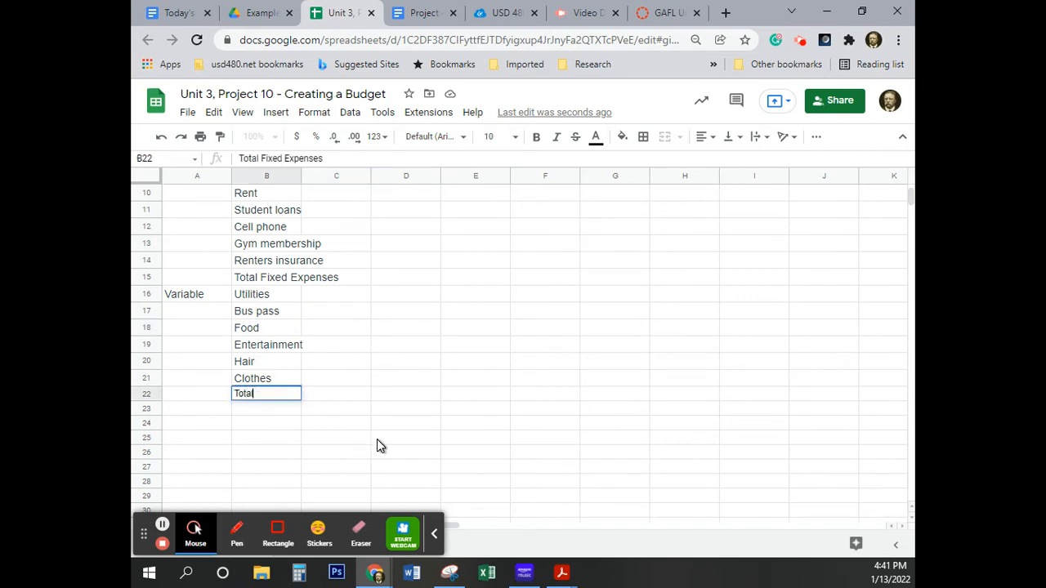
type(" Varaible")
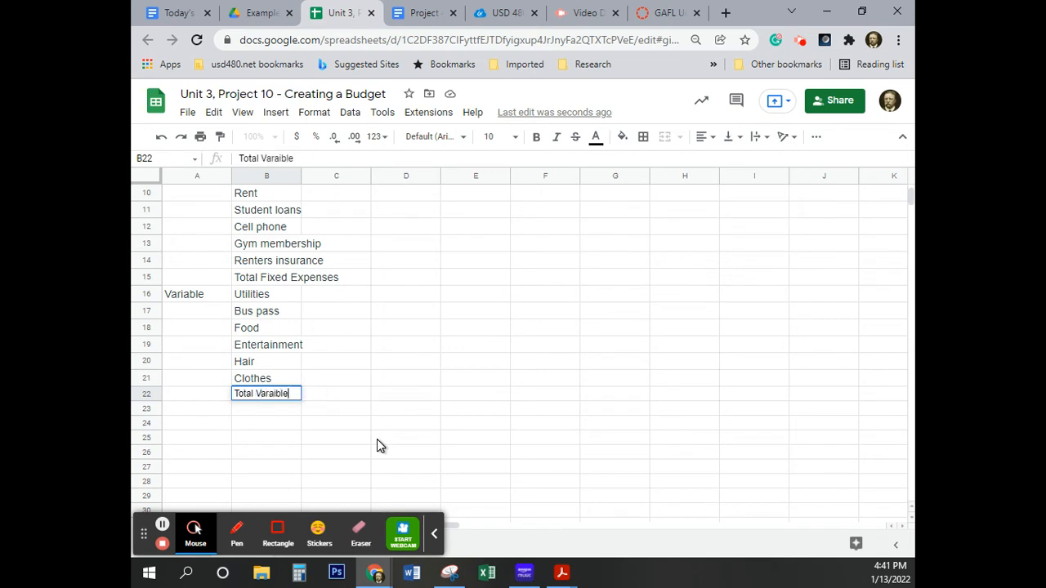
type(" Expenses")
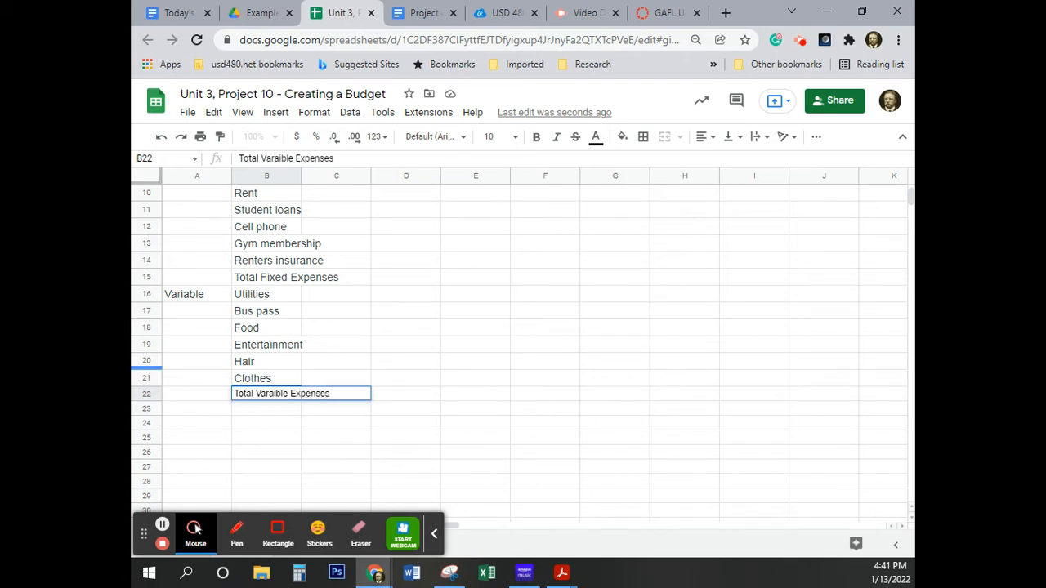
Enter the label "Total Expenses" in cell B24, leaving one blank row below the variable expenses total.
left_click(262, 422)
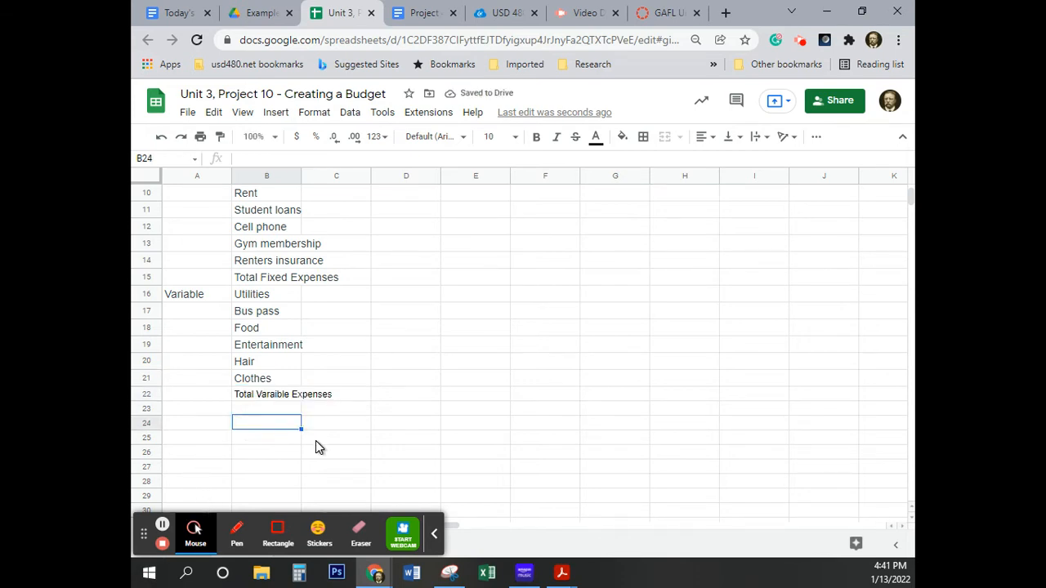
type("Total ")
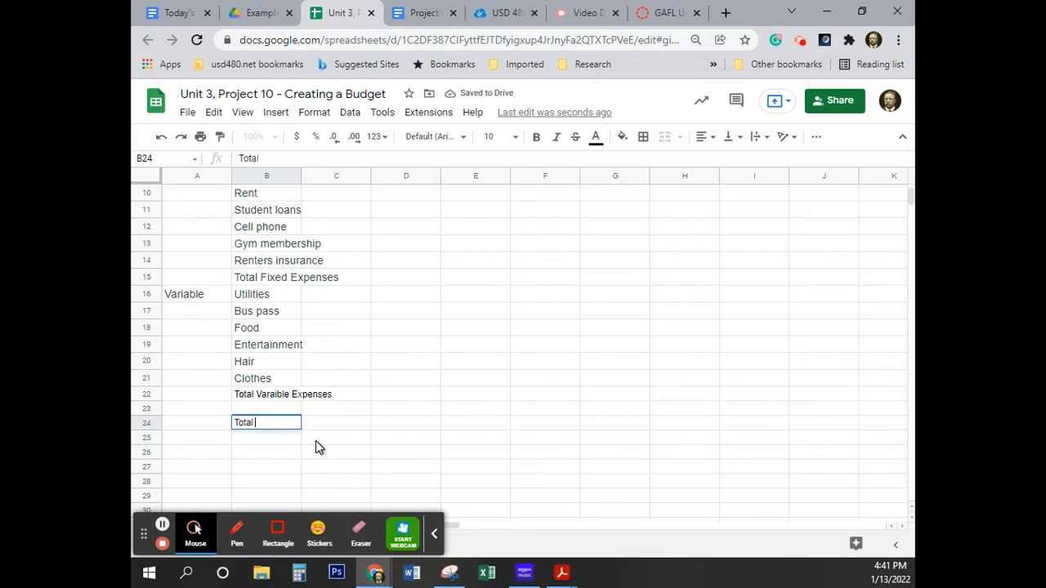
type("Expenses")
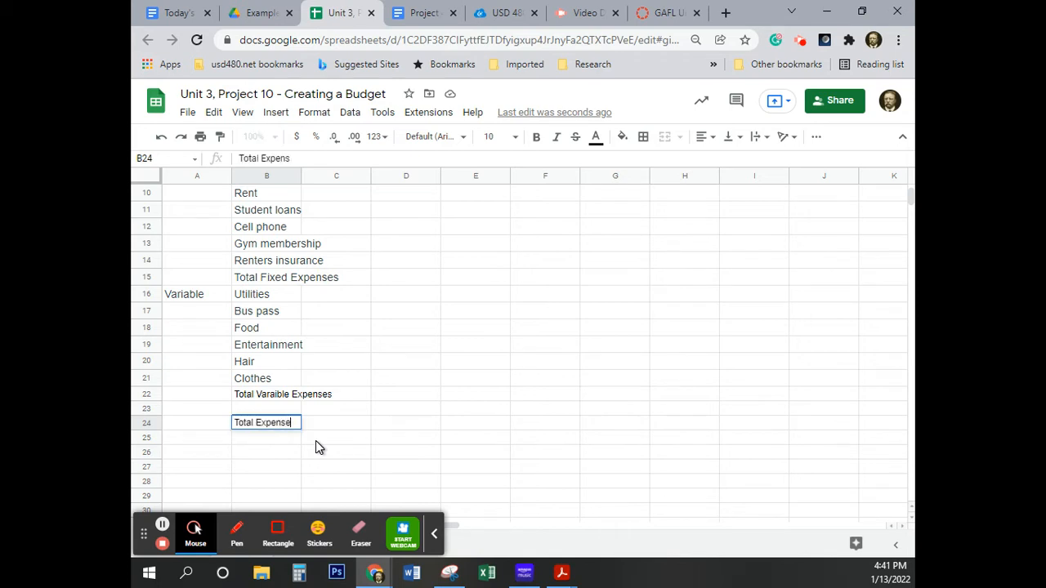
Enter the label "Surplus/Deficit" in cell B26, leaving one blank row below Total Expenses.
left_click(254, 456)
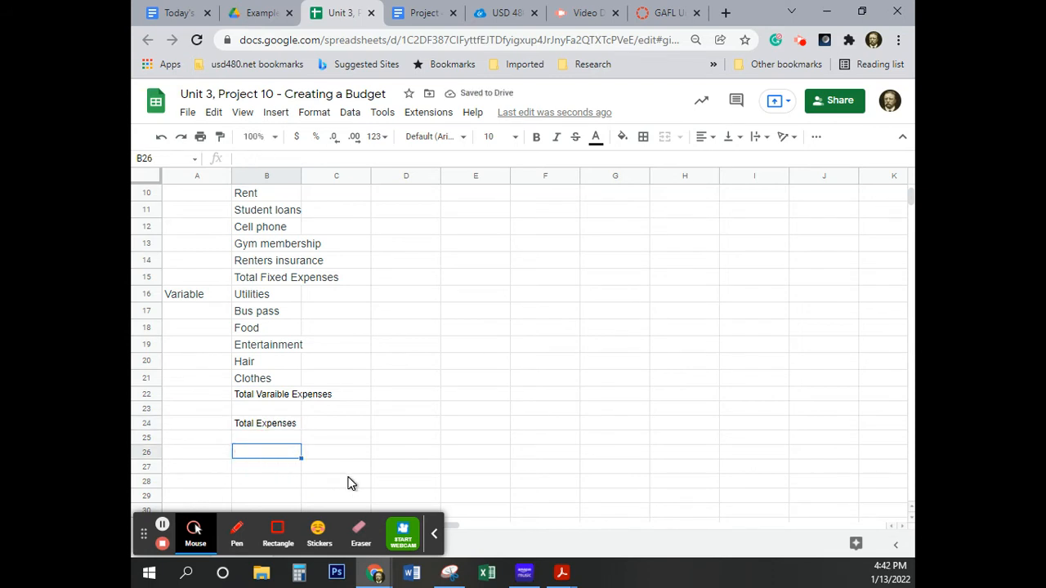
type("Surp")
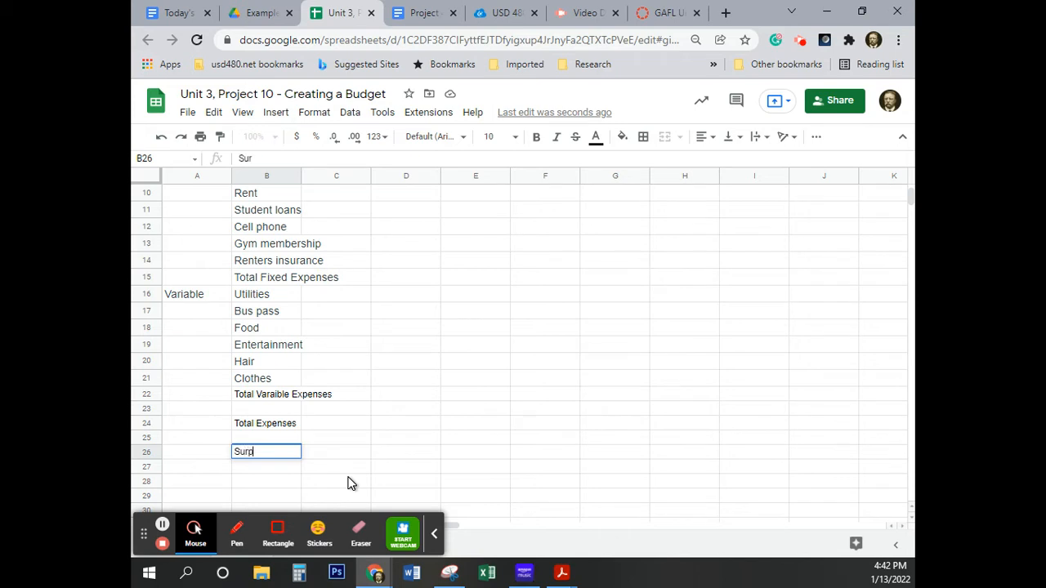
type("lus/Deficit")
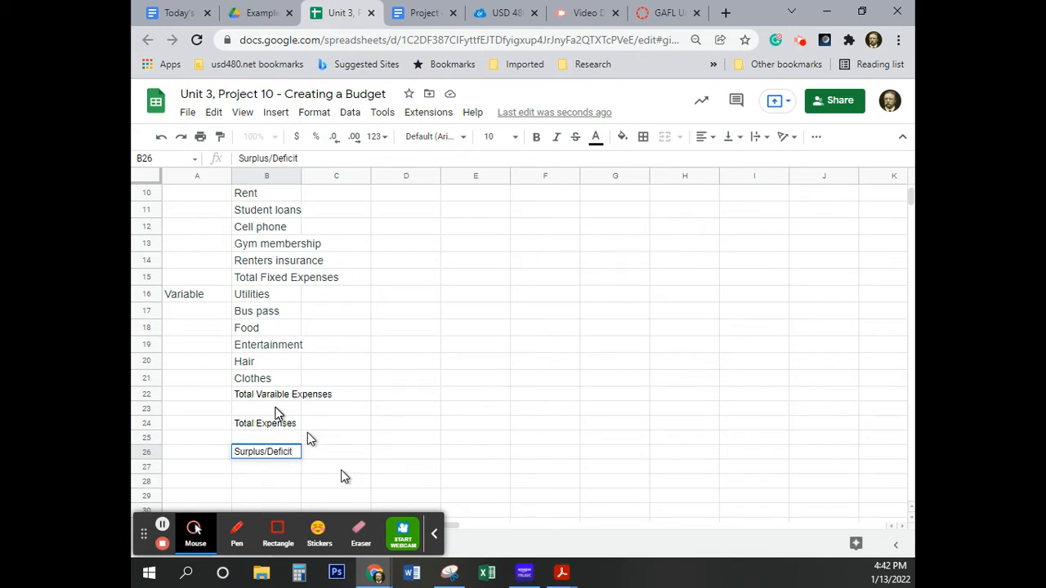
left_click(329, 453)
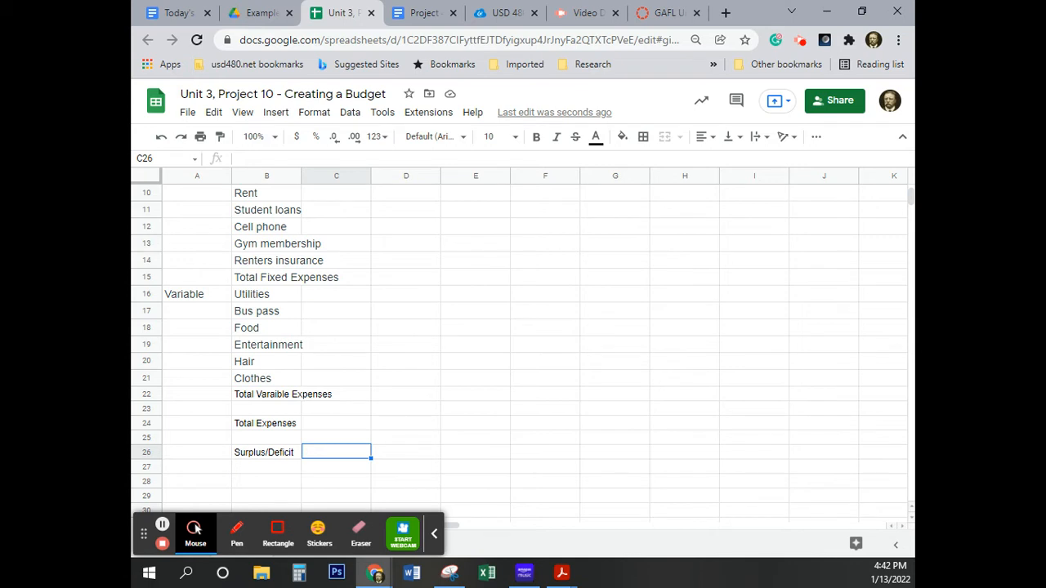
Read instructions 9 to 11 and the budget amounts in the financial literacy PDF in Adobe Acrobat Reader, and return to the spreadsheet.
key("alt+Tab")
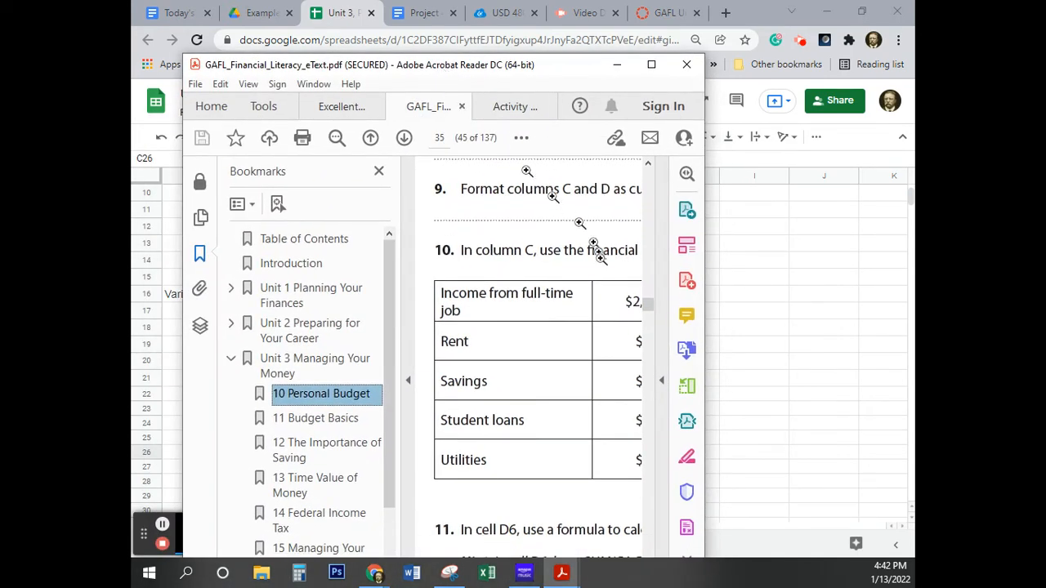
left_click(651, 65)
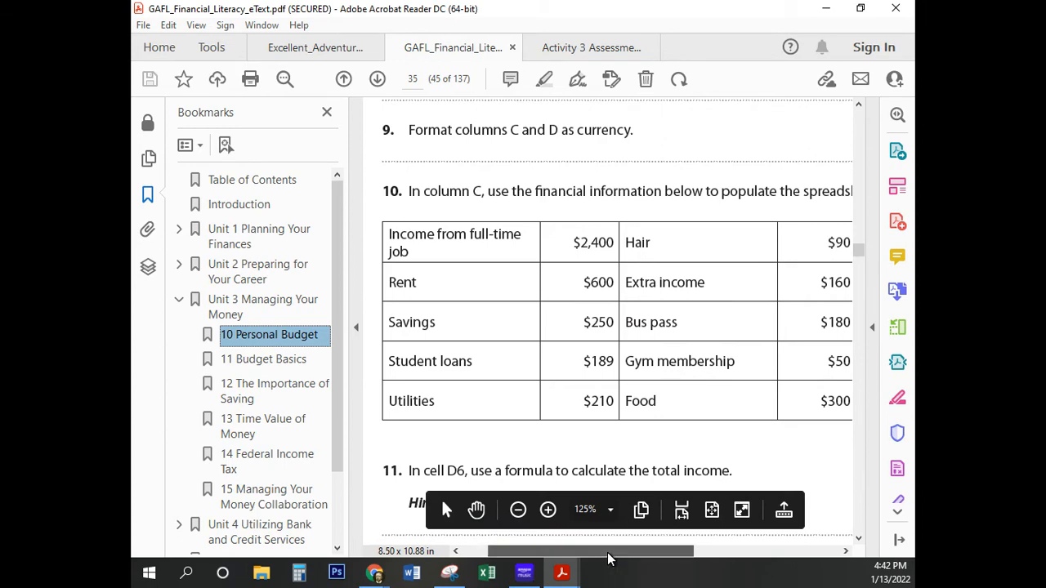
mouse_move(607, 555)
left_mouse_down()
mouse_move(775, 555)
mouse_move(603, 558)
mouse_move(625, 558)
left_mouse_up()
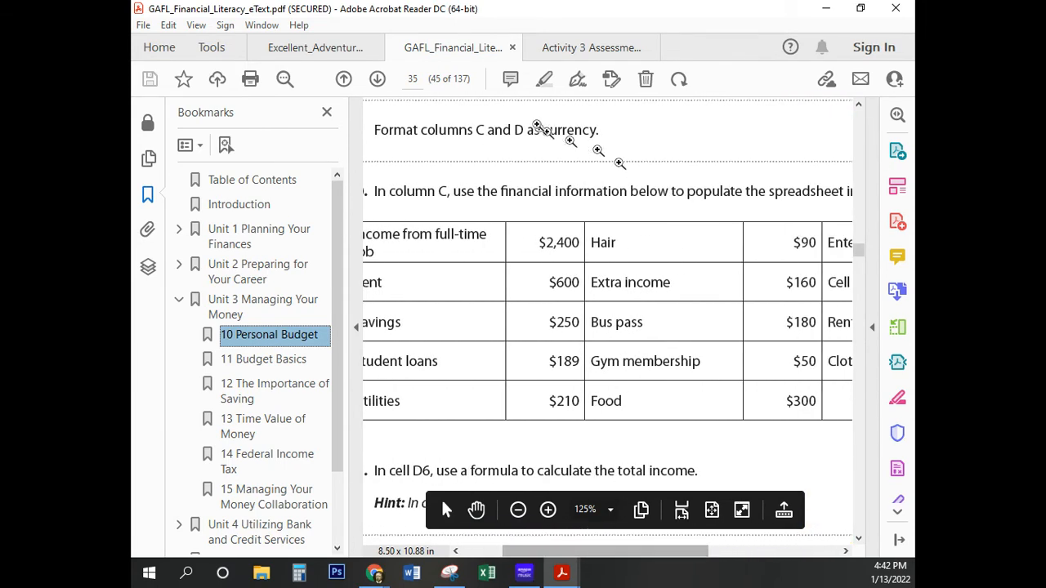
left_click_drag(549, 33, 182, 110)
left_click(174, 102)
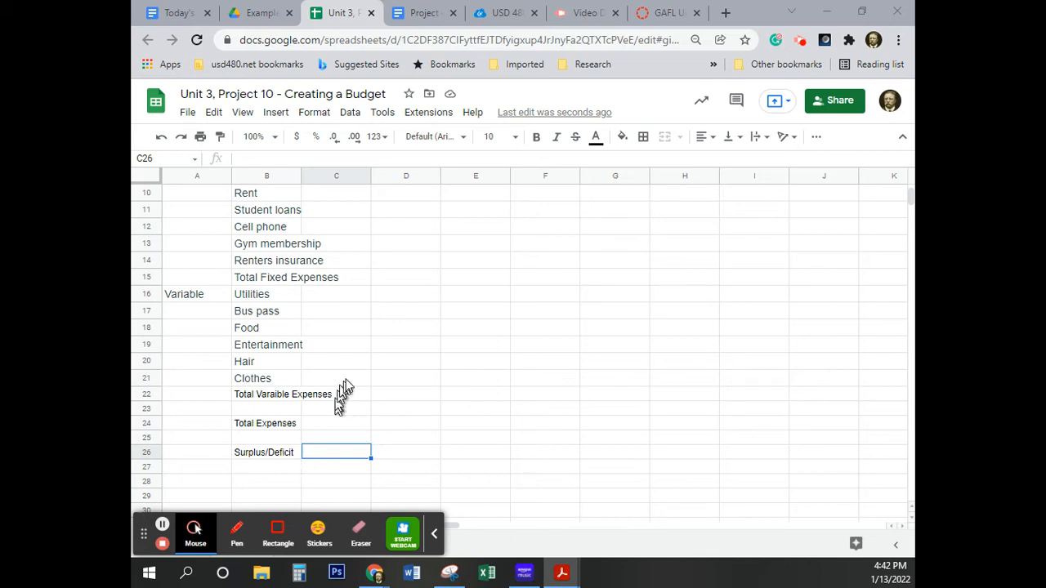
scroll(392, 376, "up", 3)
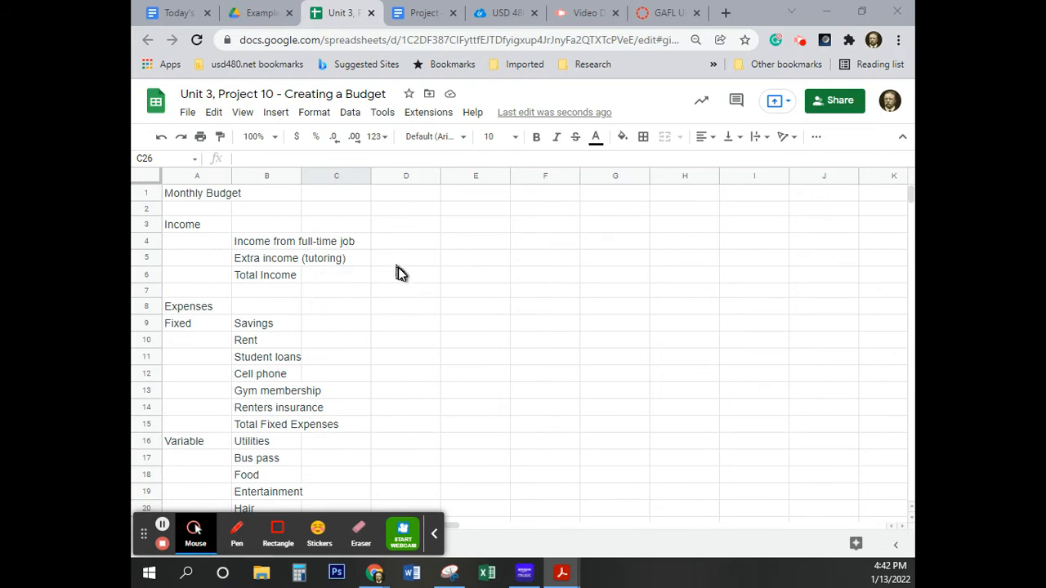
Enter 2400 in cell C4 as the income from the full-time job.
left_click(329, 243)
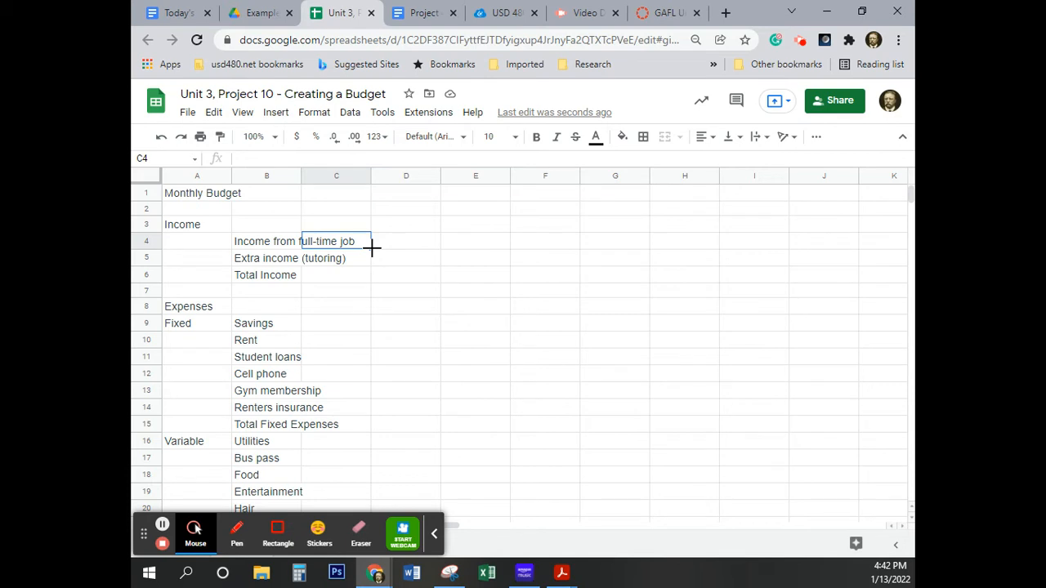
type("2400")
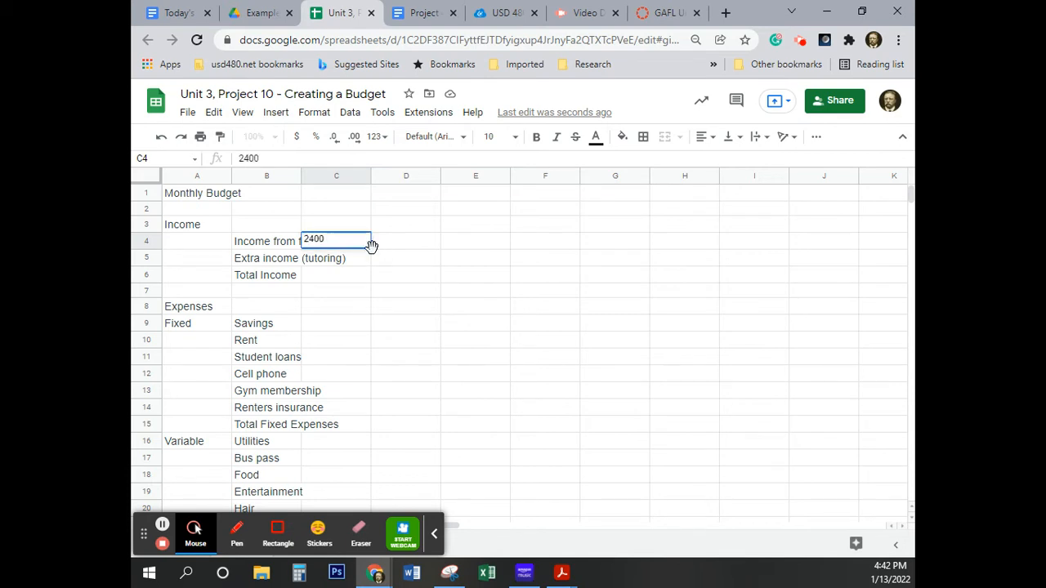
key("Return")
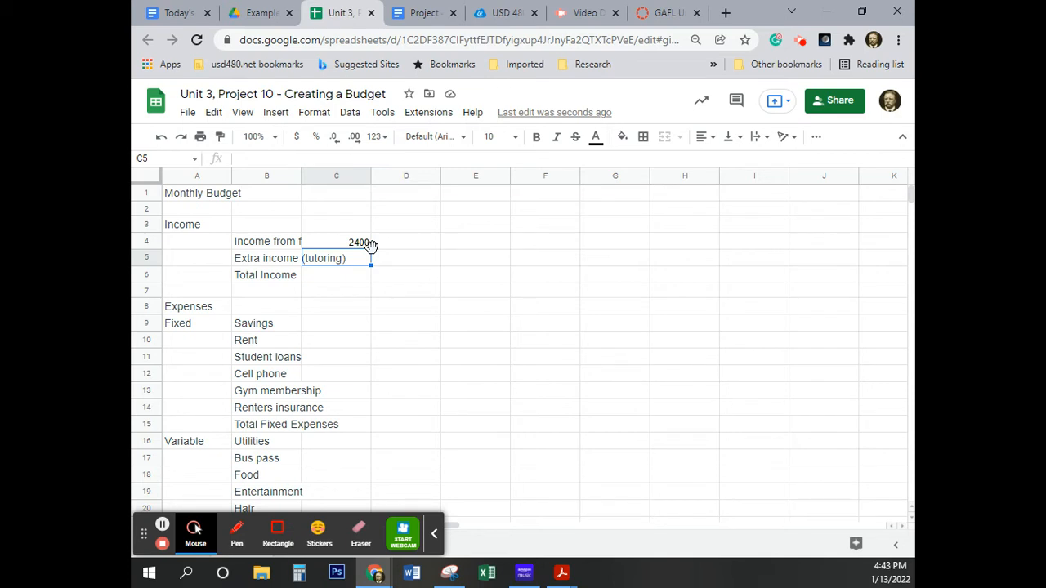
Fit column B's width to its longest label and narrow column A slightly below the width of the Monthly Budget title.
double_click(300, 173)
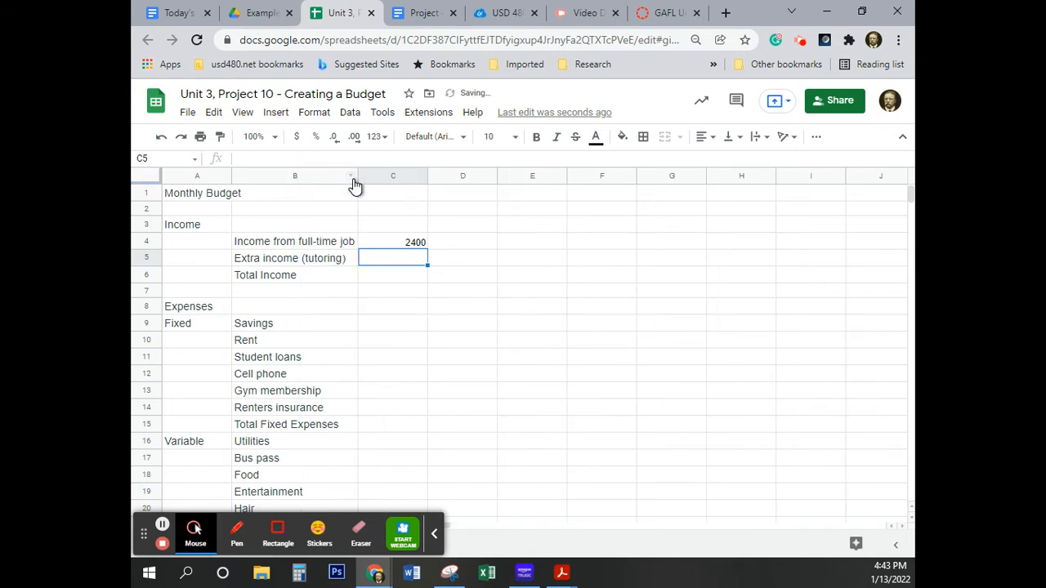
left_click_drag(357, 174, 284, 177)
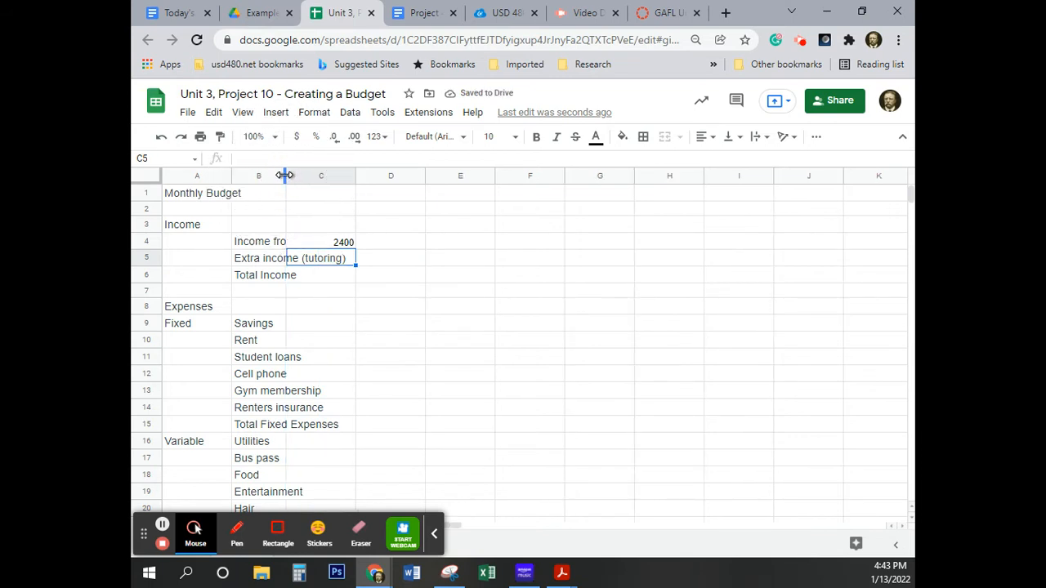
double_click(284, 176)
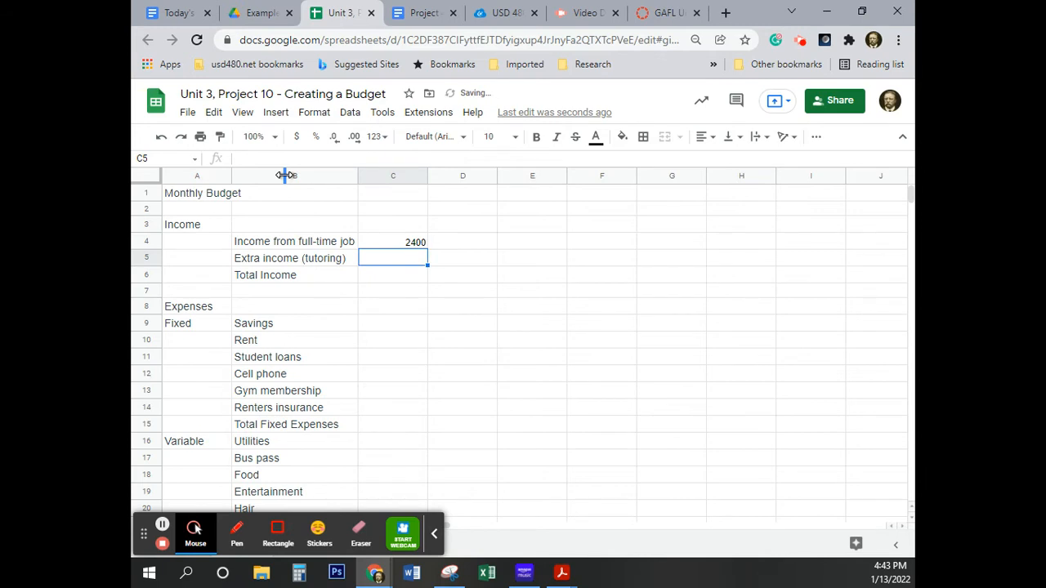
double_click(230, 176)
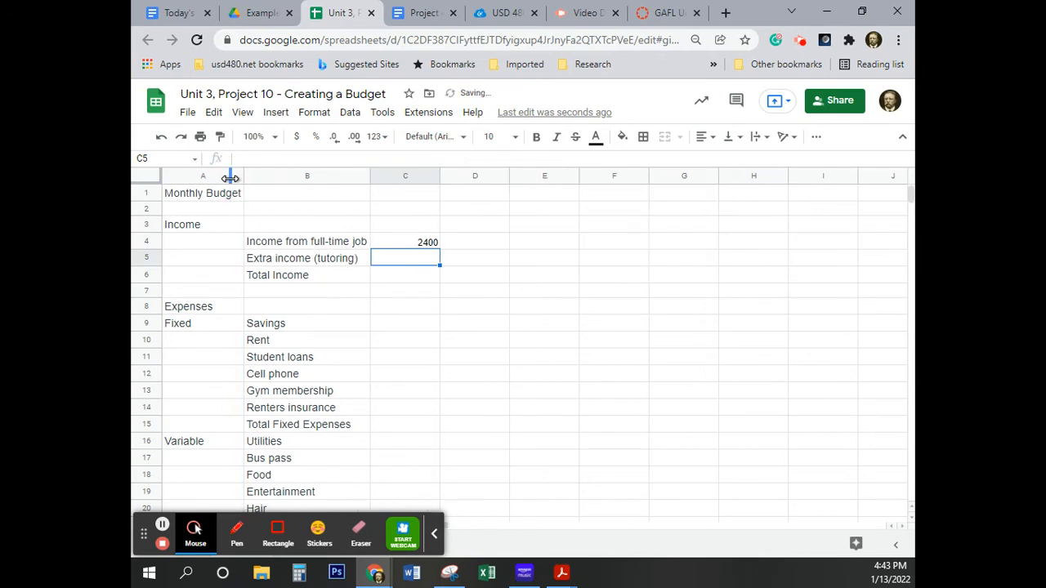
left_click_drag(244, 175, 222, 175)
scroll(262, 312, "down", 5)
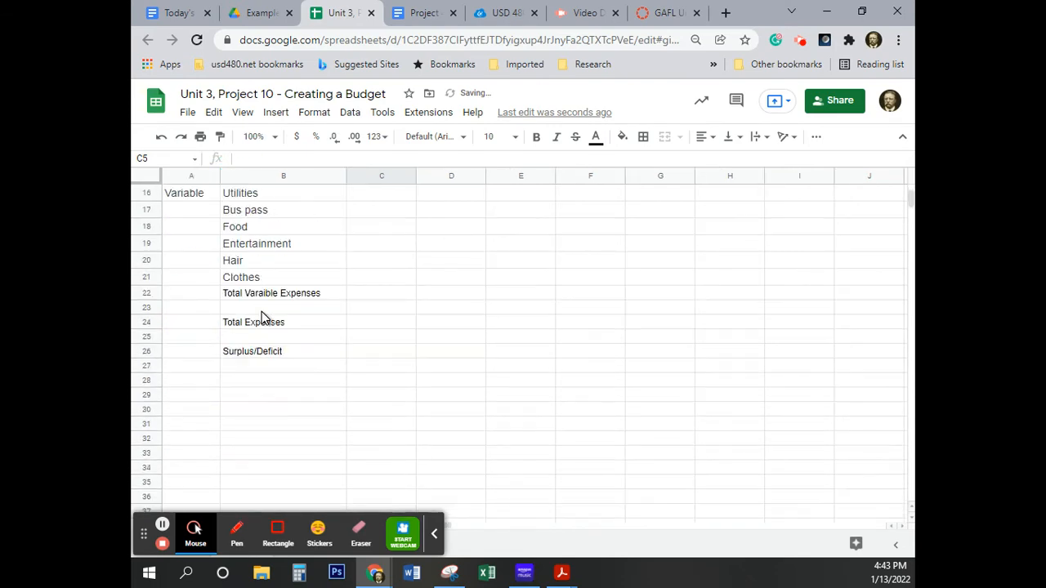
scroll(262, 312, "up", 5)
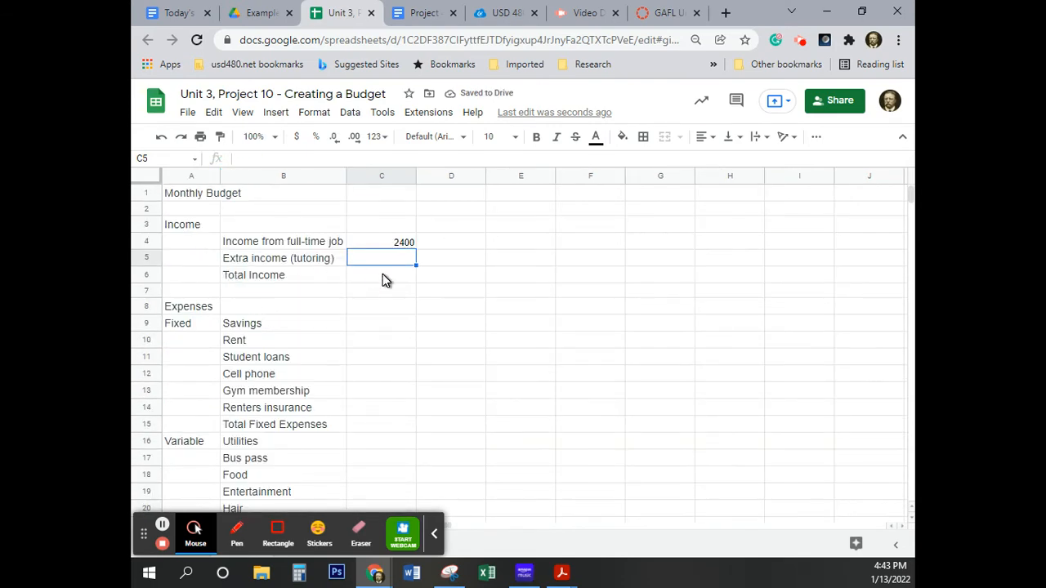
left_click(163, 527)
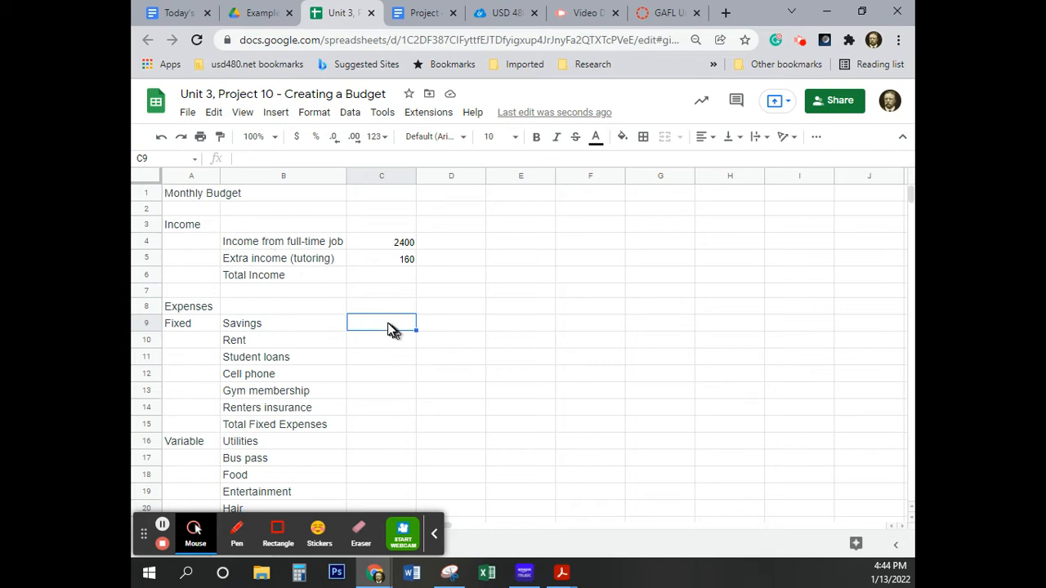
Enter the fixed expense amounts in column C: 250 for Savings, 600 for Rent and 189 for Student loans.
type("250")
key("Return")
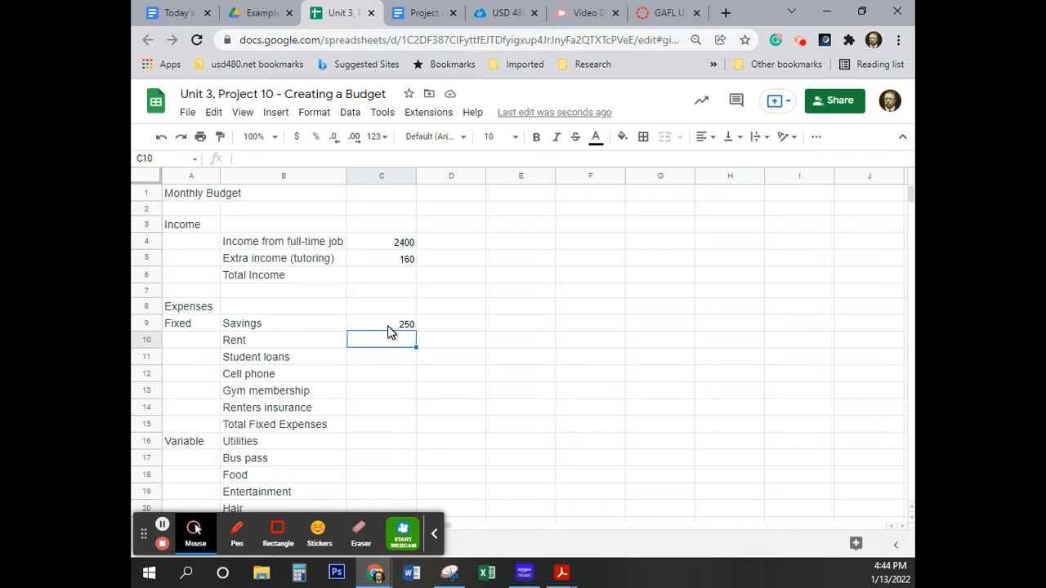
type("600")
key("Return")
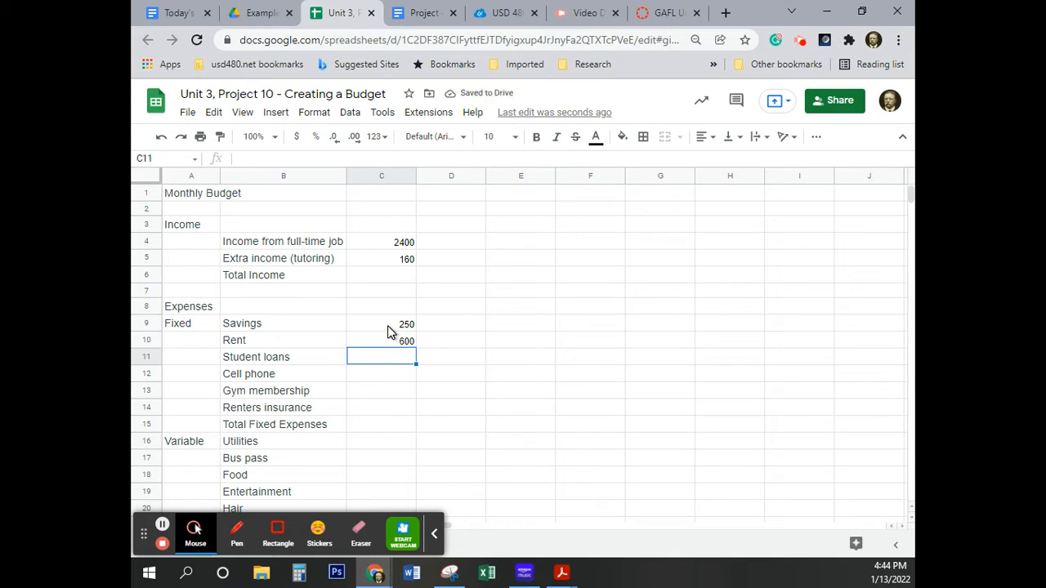
type("189")
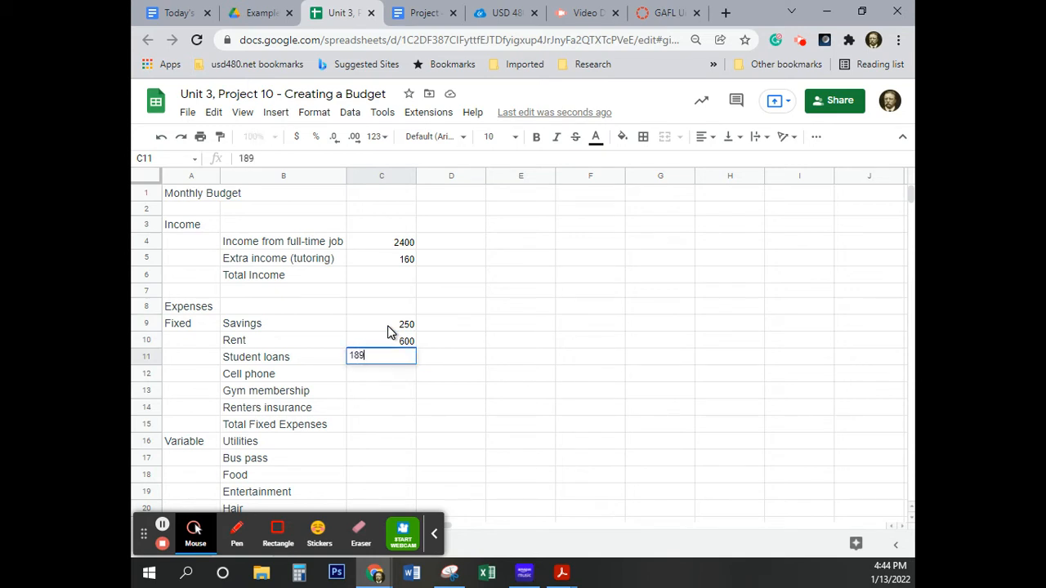
key("Return")
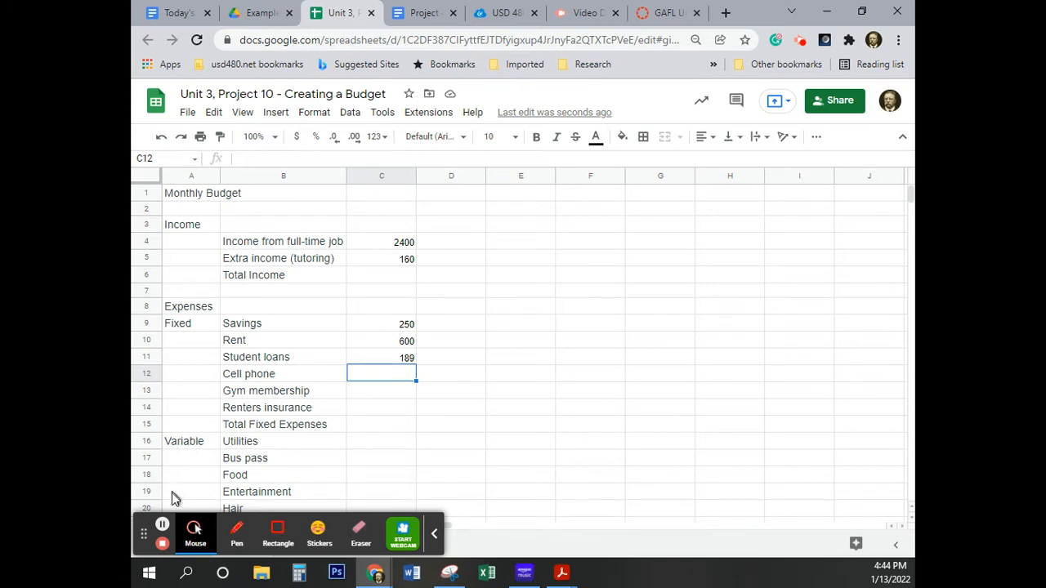
left_click(161, 525)
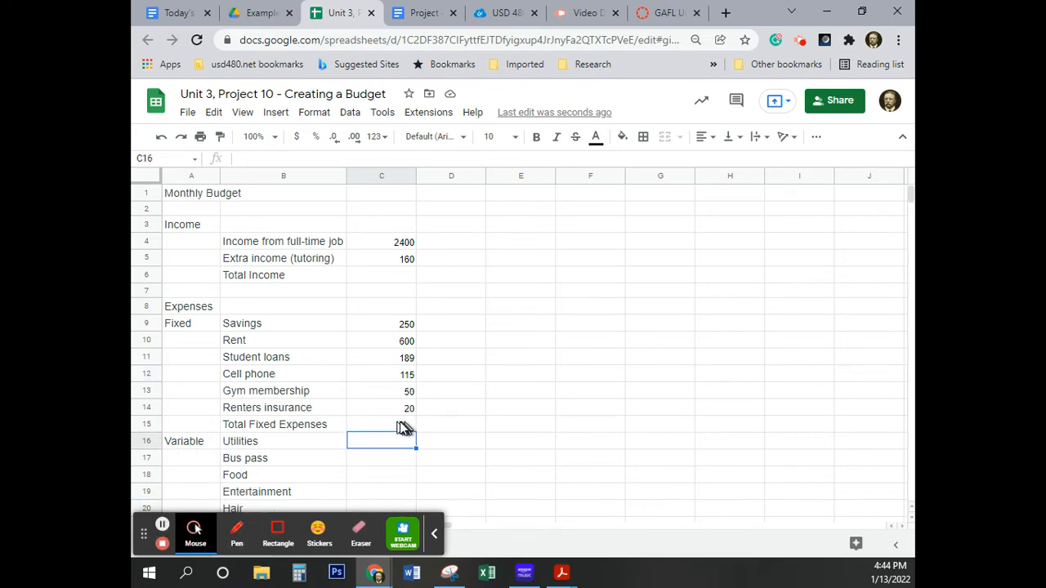
left_click(160, 526)
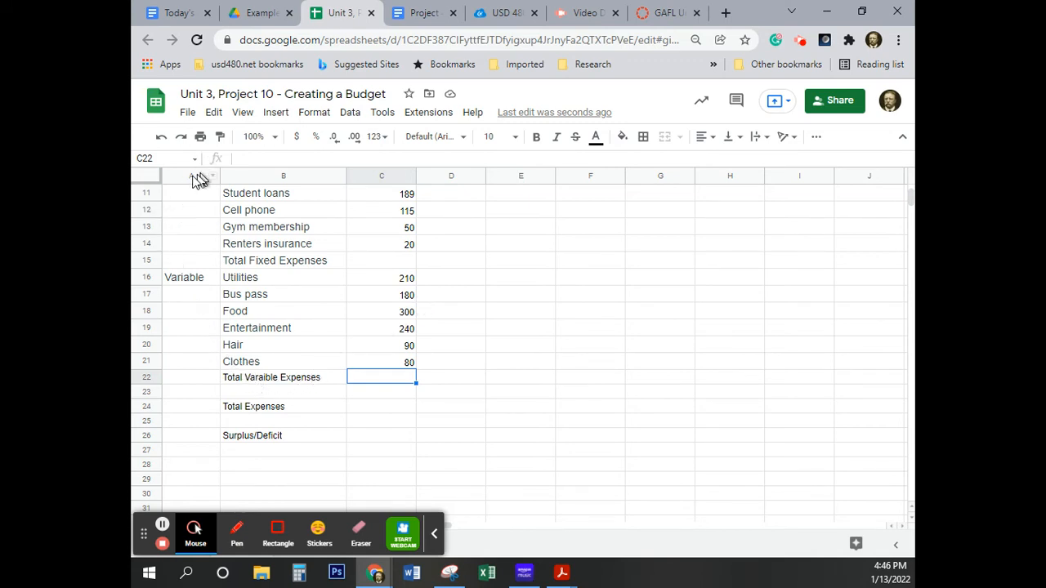
Set the font of the entire sheet to Default (Arial) at size 11.
left_click(146, 176)
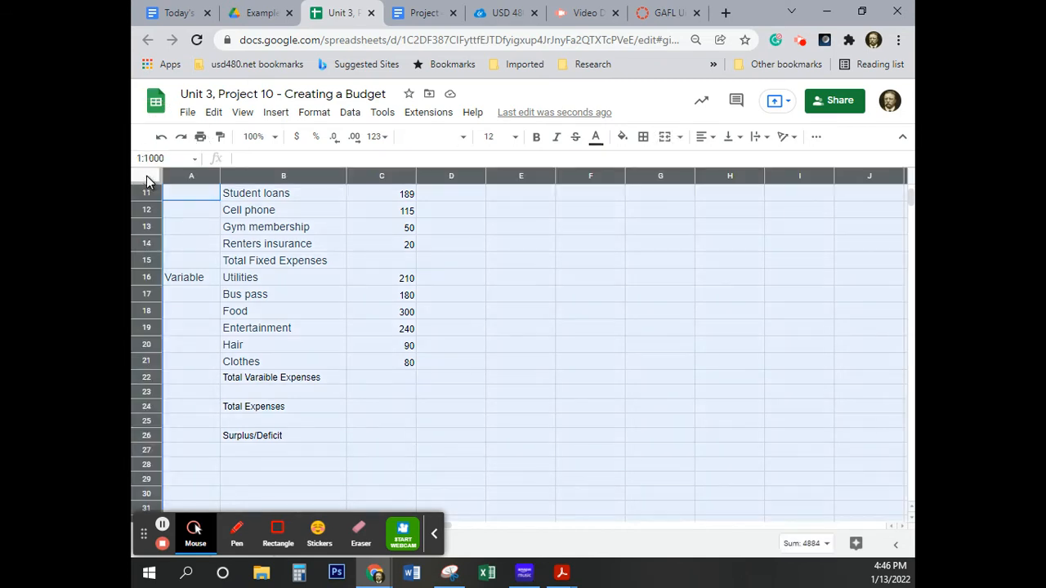
left_click(465, 143)
left_click(461, 225)
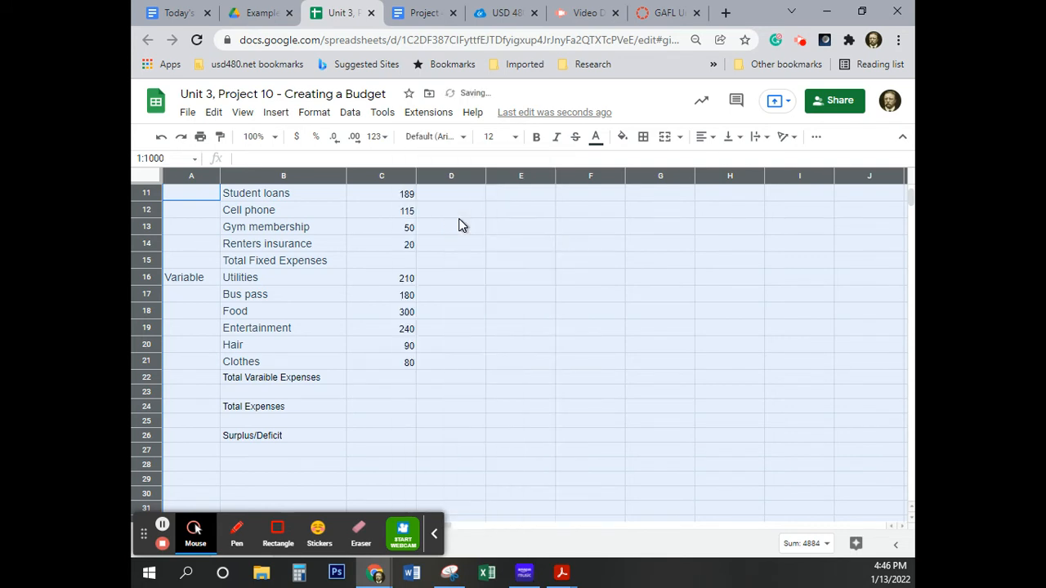
left_click(512, 138)
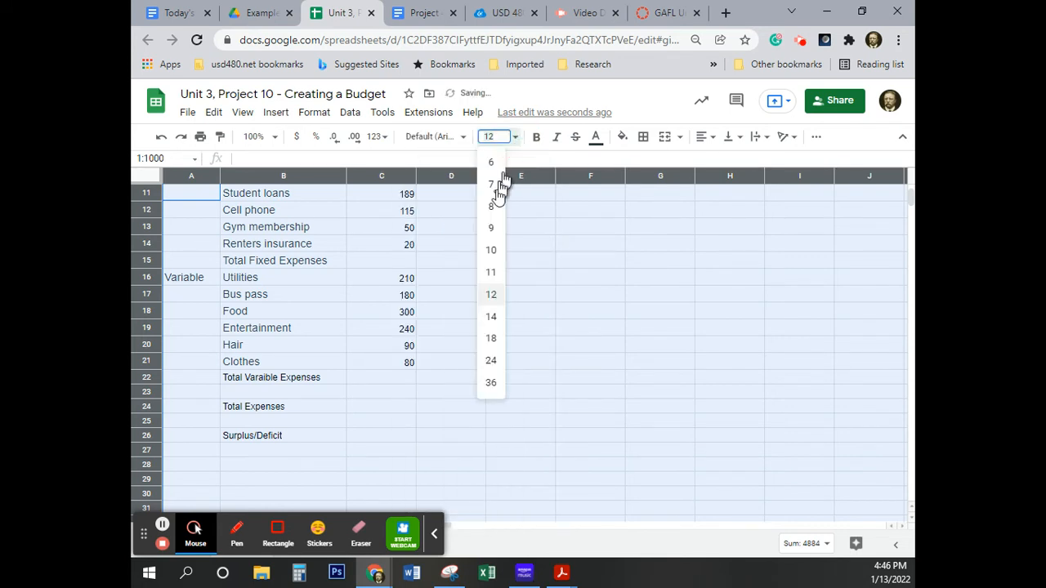
left_click(492, 272)
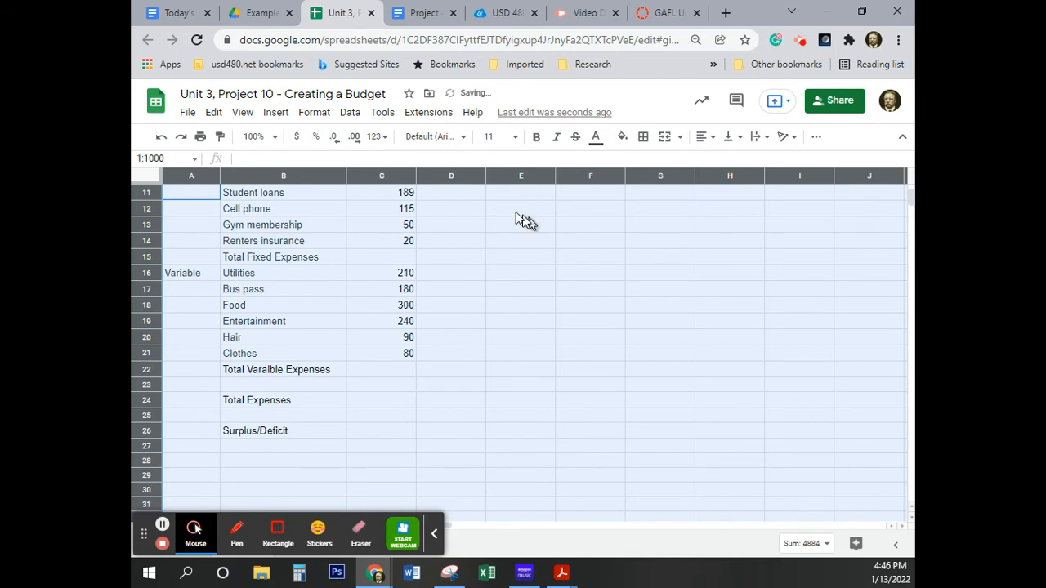
Set the text color of the entire sheet to black and deselect the cells.
left_click(596, 138)
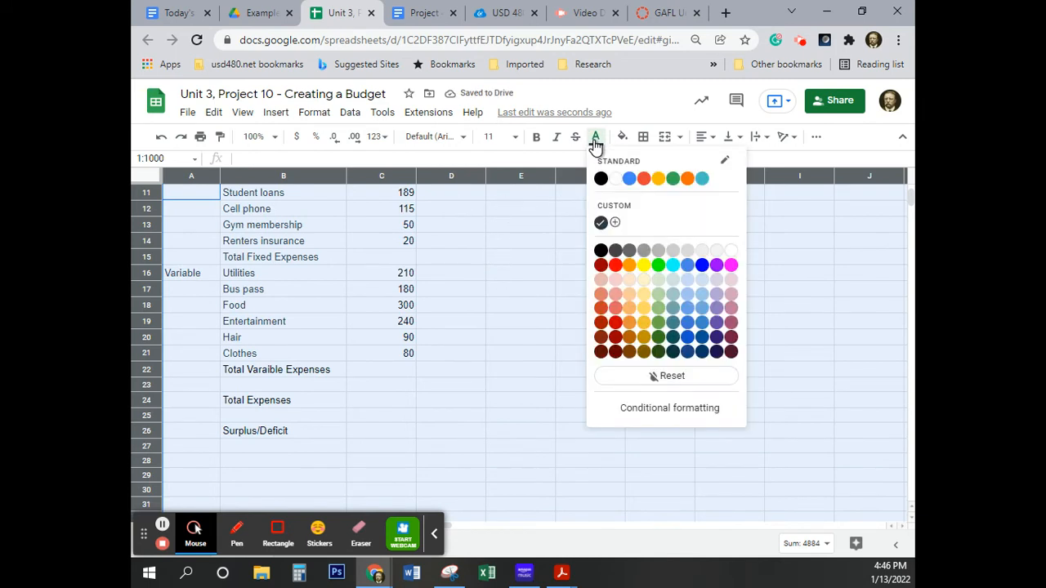
left_click(601, 250)
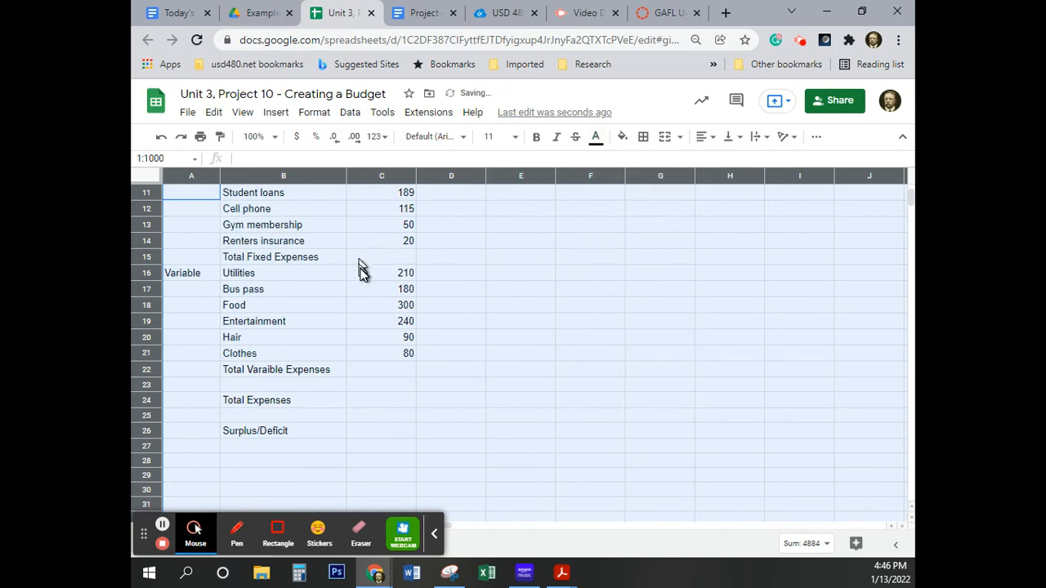
left_click(597, 372)
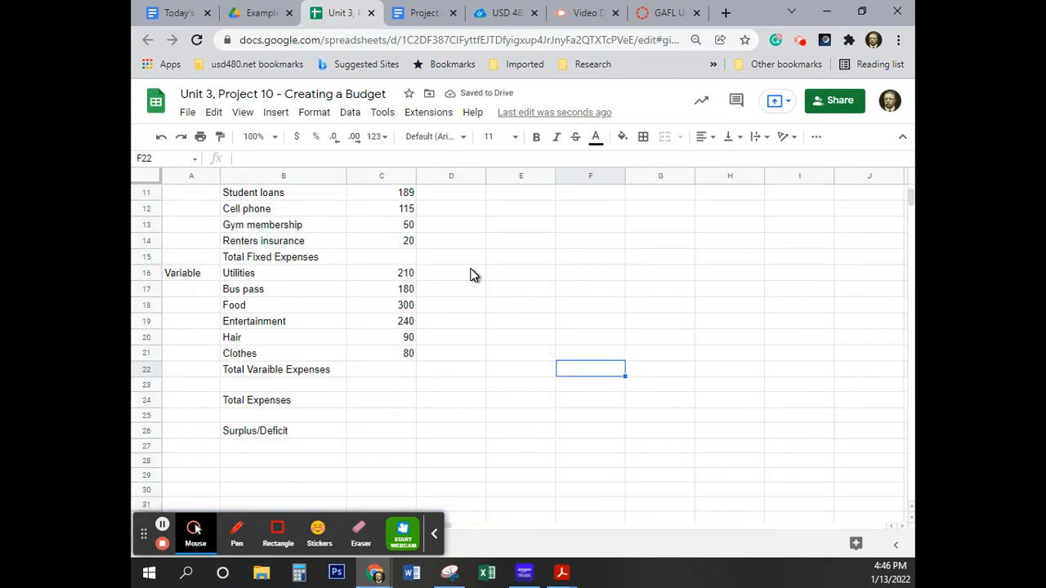
scroll(472, 275, "up", 4)
scroll(474, 275, "down", 1)
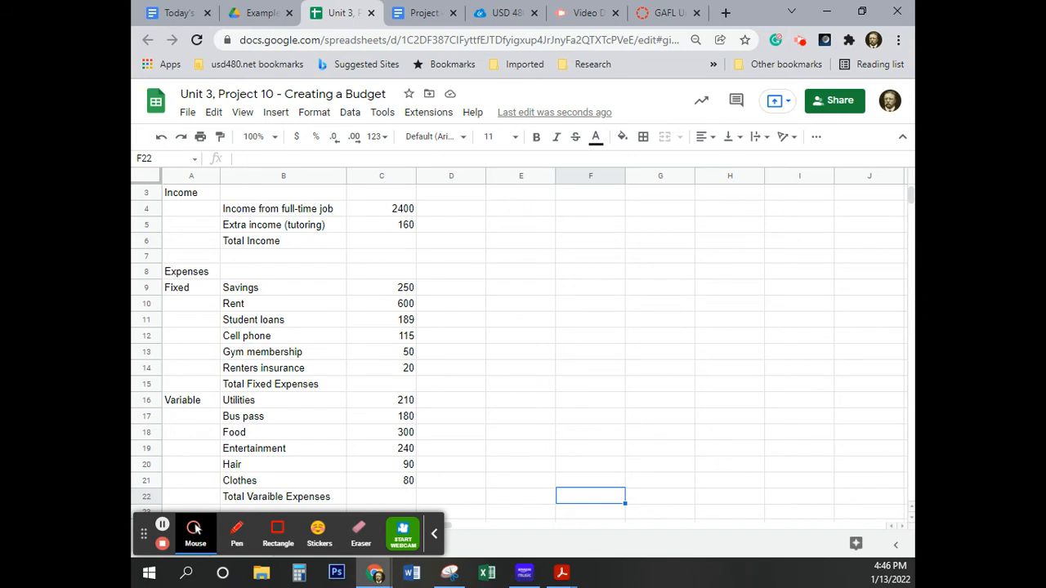
key("alt+Tab")
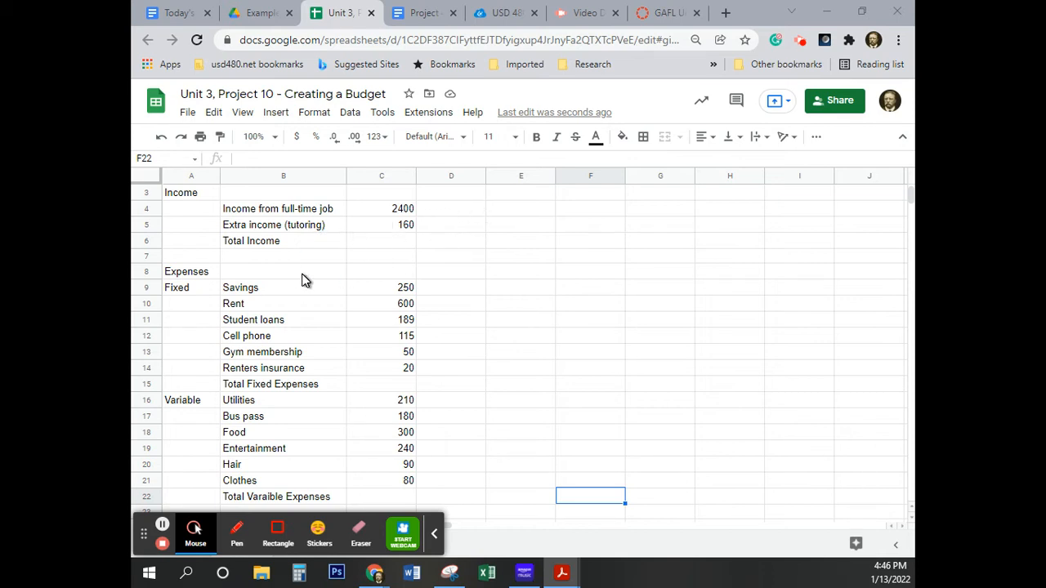
scroll(303, 280, "up", 1)
left_click_drag(187, 194, 459, 201)
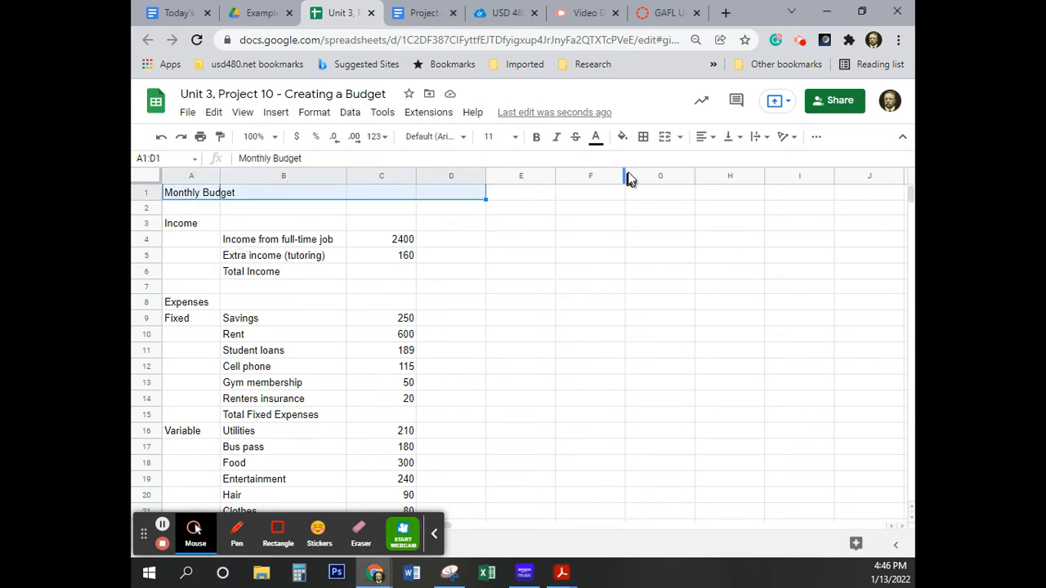
left_click(664, 139)
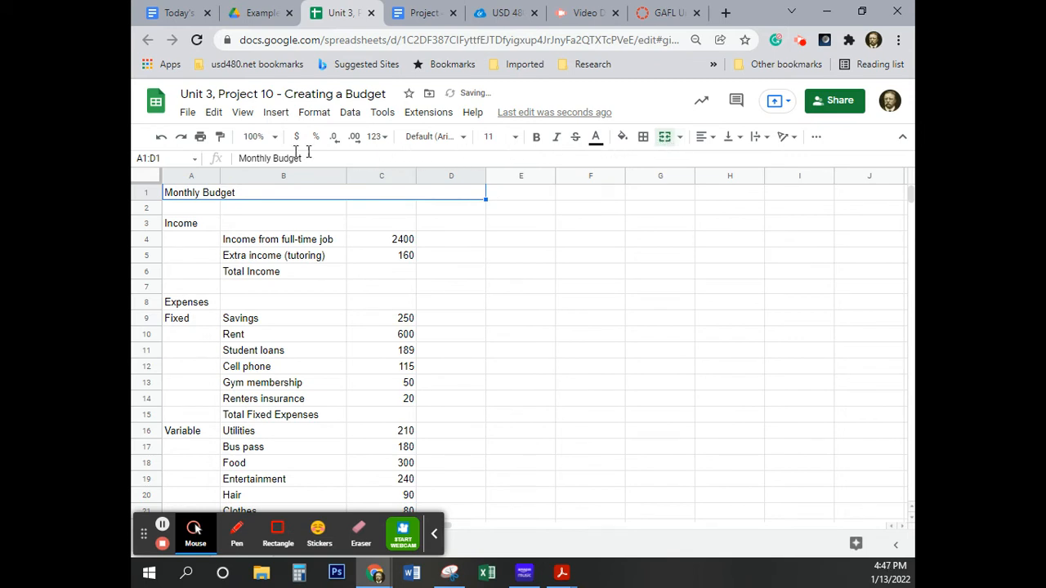
left_click(161, 140)
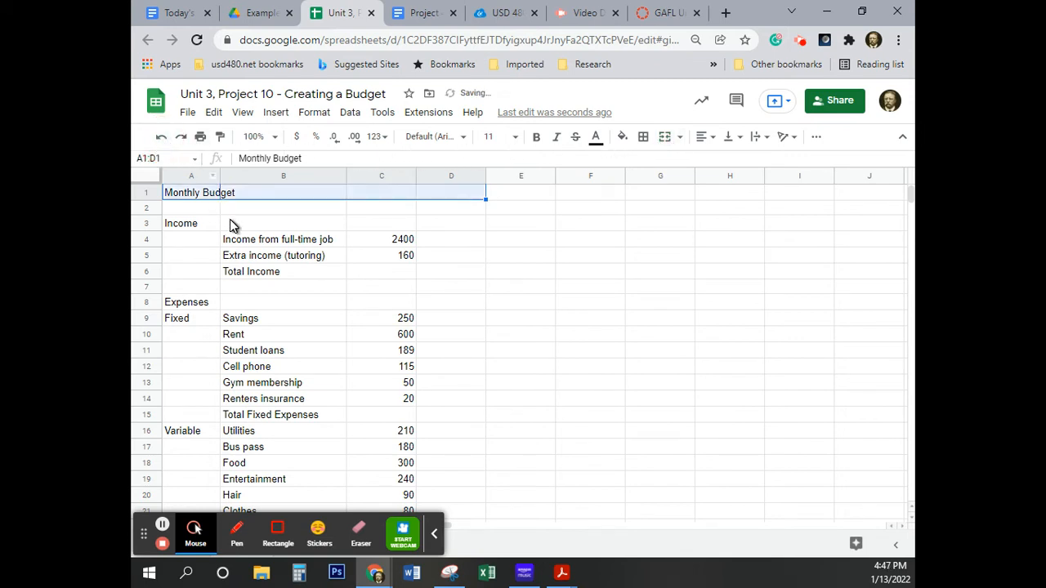
left_click(198, 213)
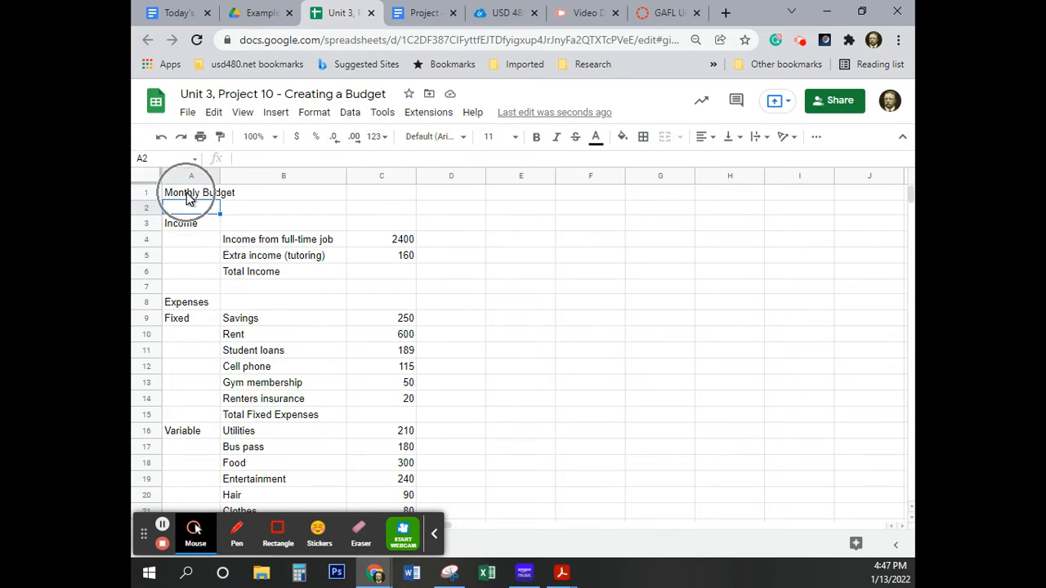
left_click(187, 197)
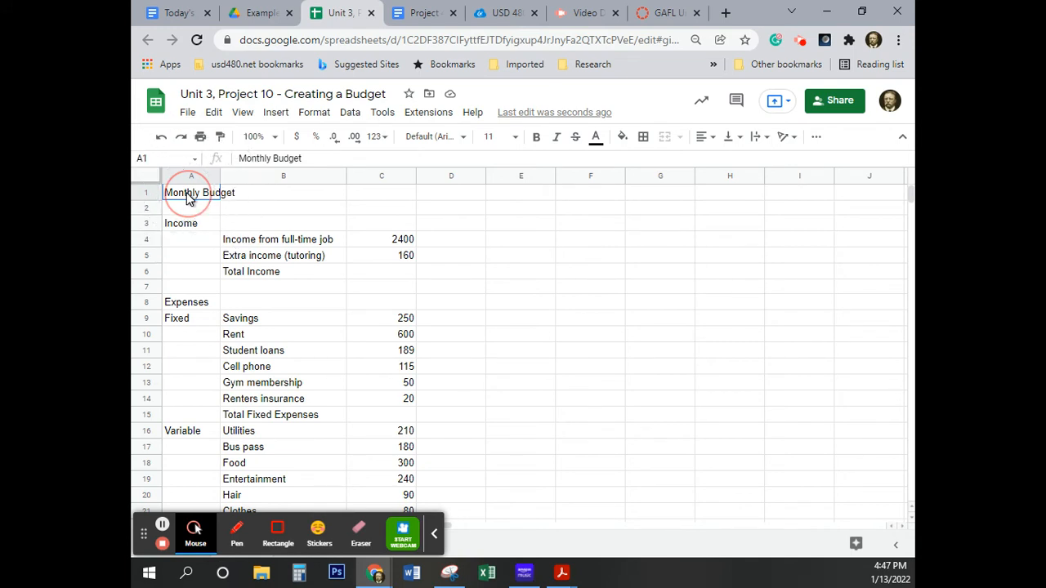
Merge cells A1:D1 and make the Monthly Budget title bold and horizontally centered.
left_click_drag(187, 198, 458, 199)
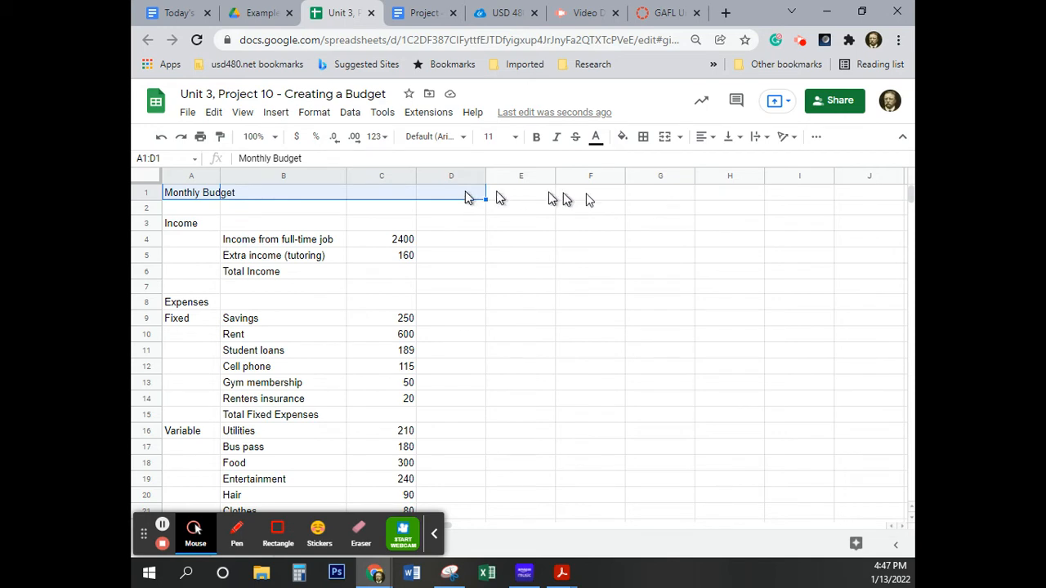
left_click(667, 140)
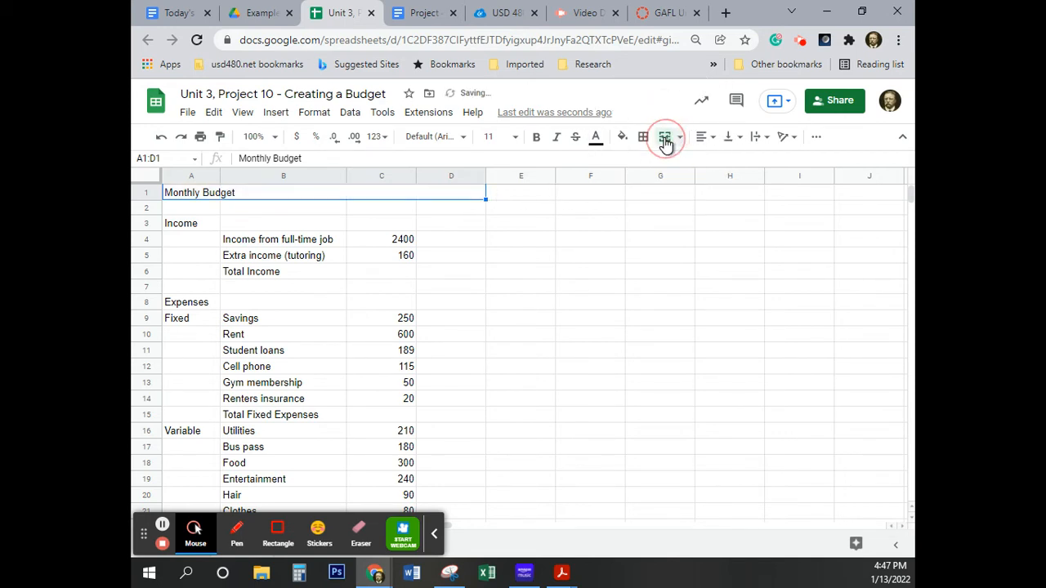
left_click(536, 139)
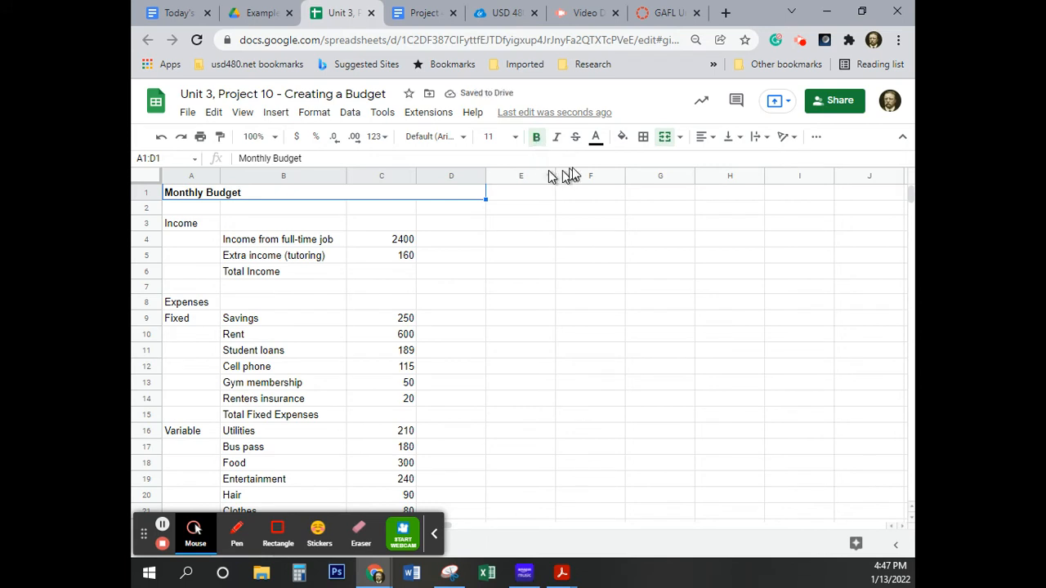
left_click(708, 139)
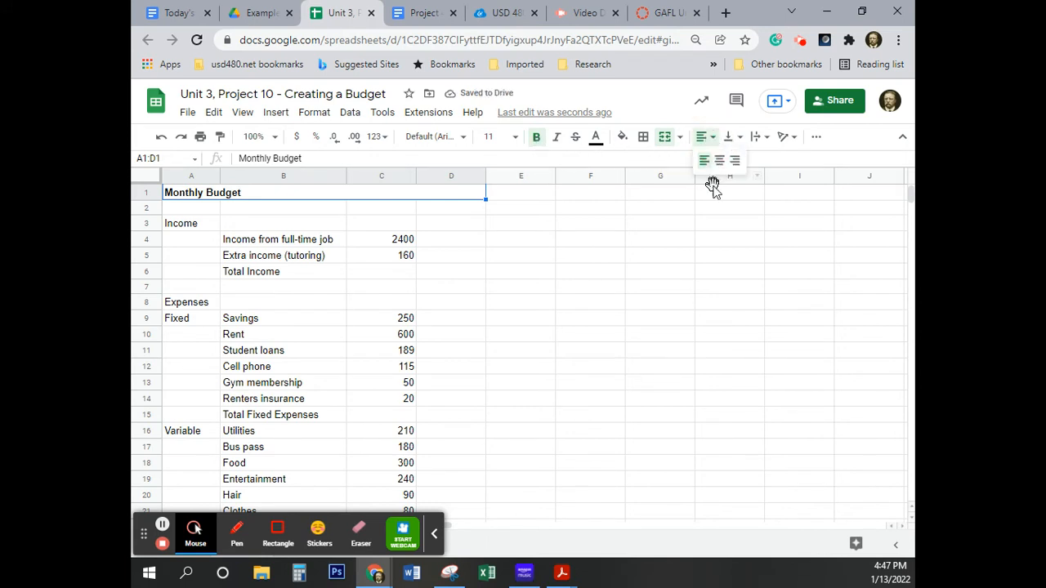
left_click(723, 164)
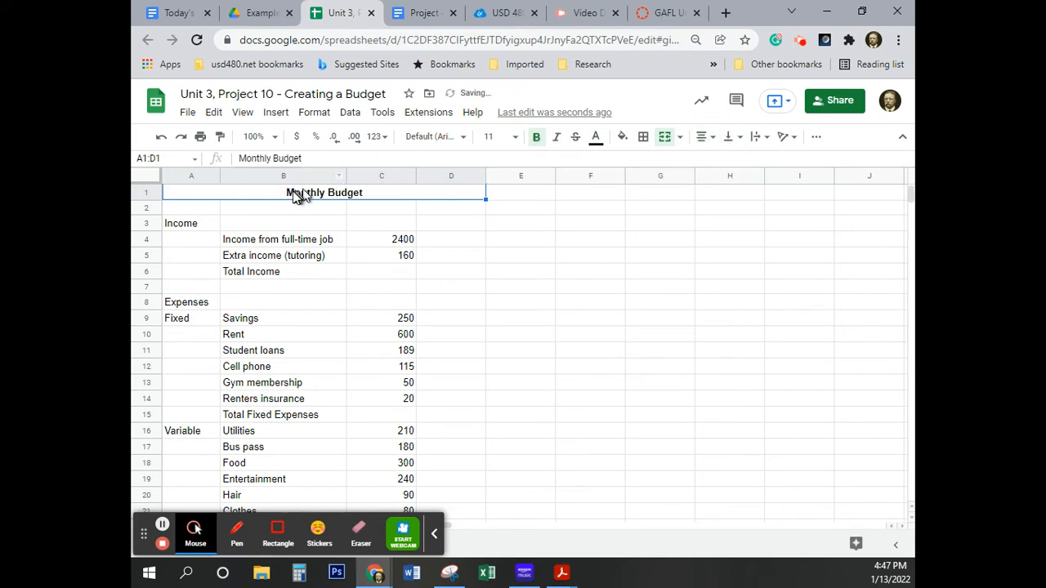
Fill the merged Monthly Budget title cell with light gray.
left_click(622, 138)
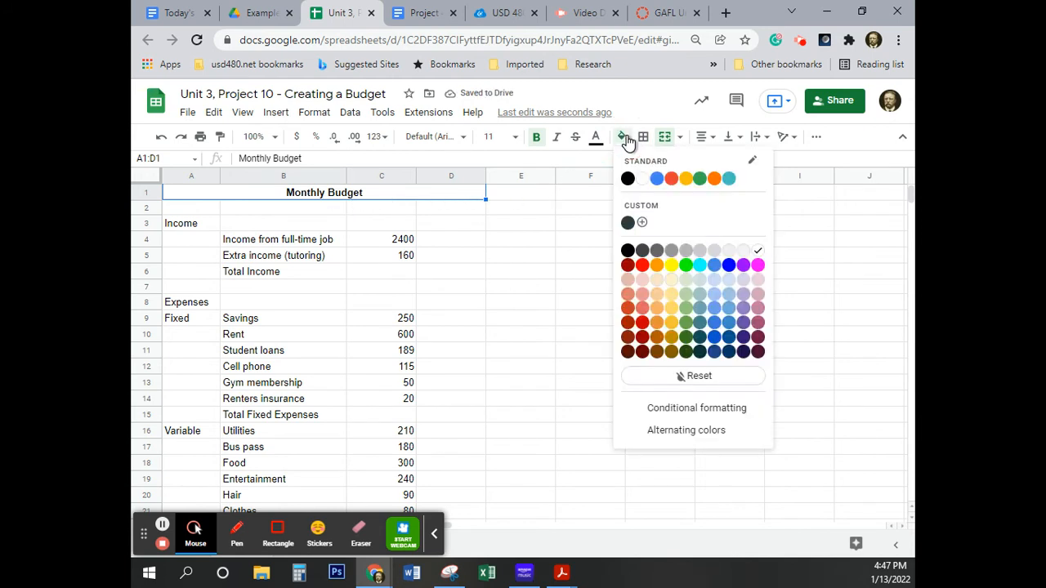
left_click(714, 253)
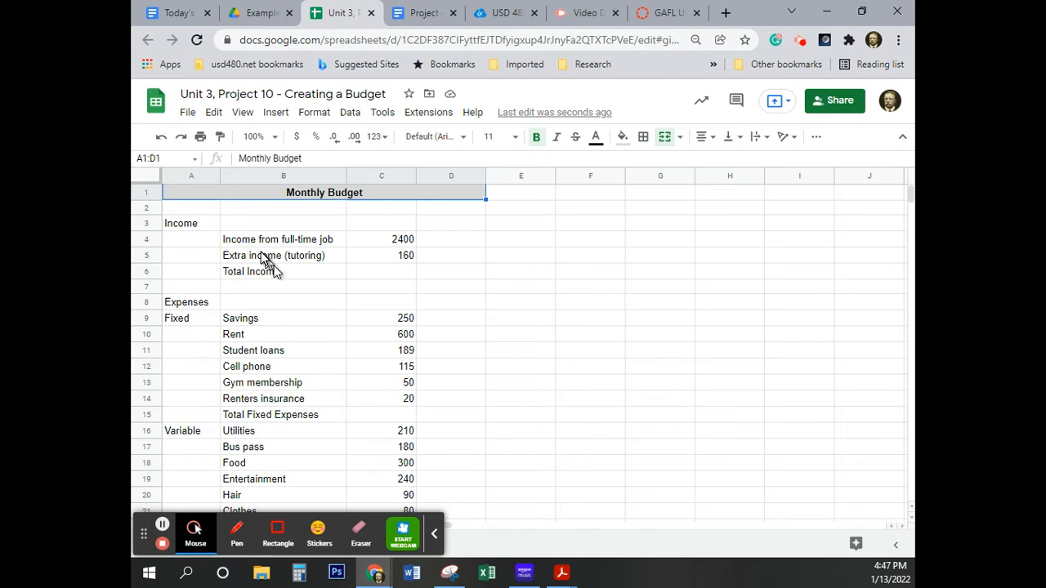
Merge cells A3:D3, center the Income heading horizontally and fill it with light gray.
left_click_drag(183, 225, 467, 223)
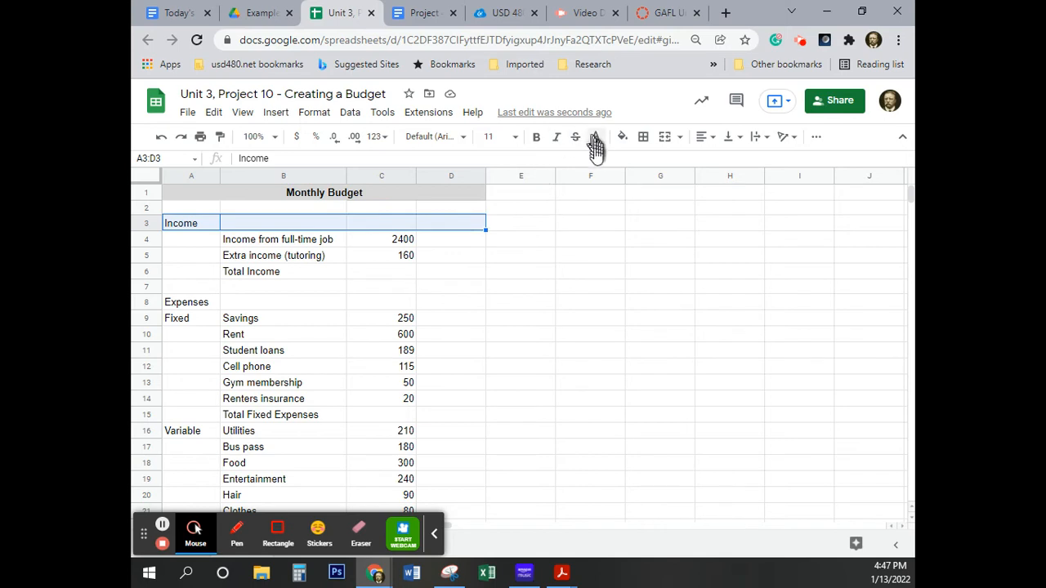
left_click(664, 139)
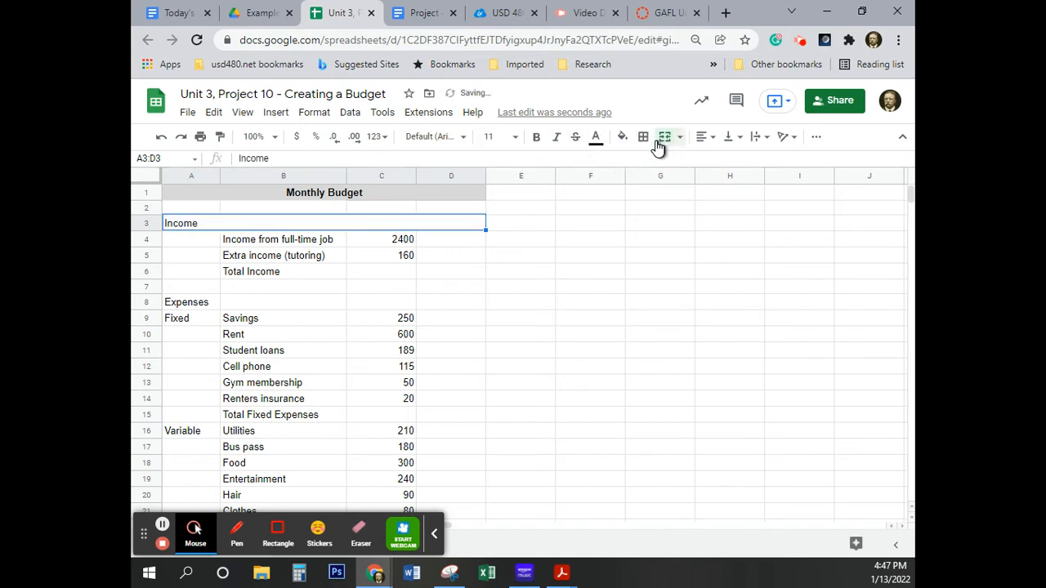
left_click(710, 138)
left_click(720, 162)
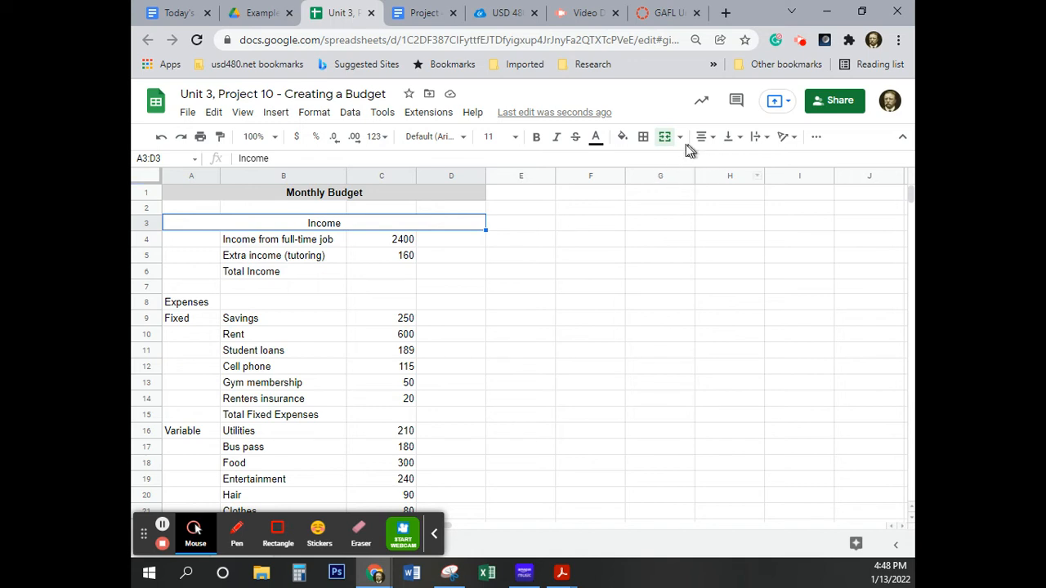
left_click(624, 137)
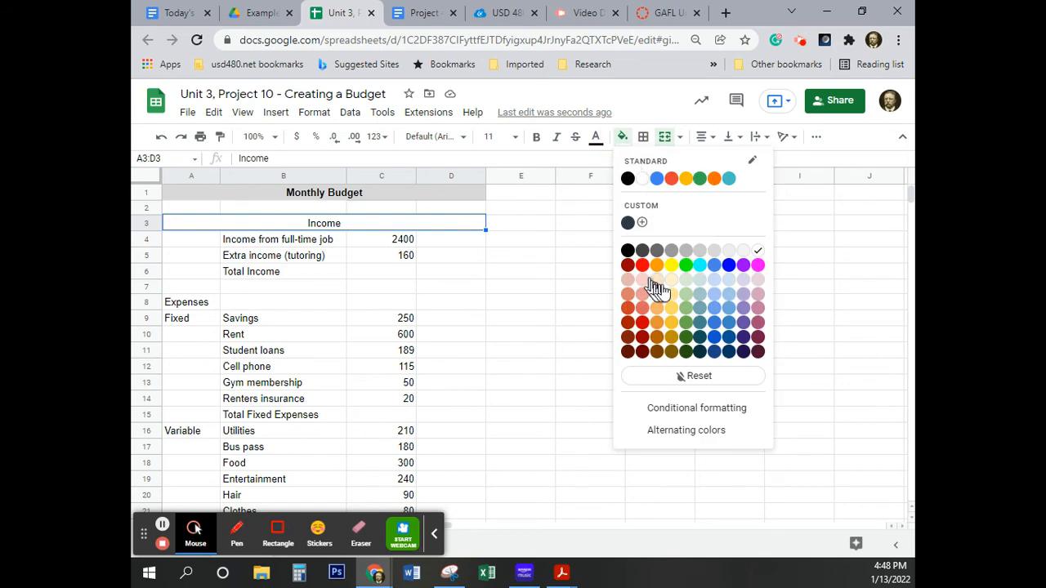
left_click(727, 250)
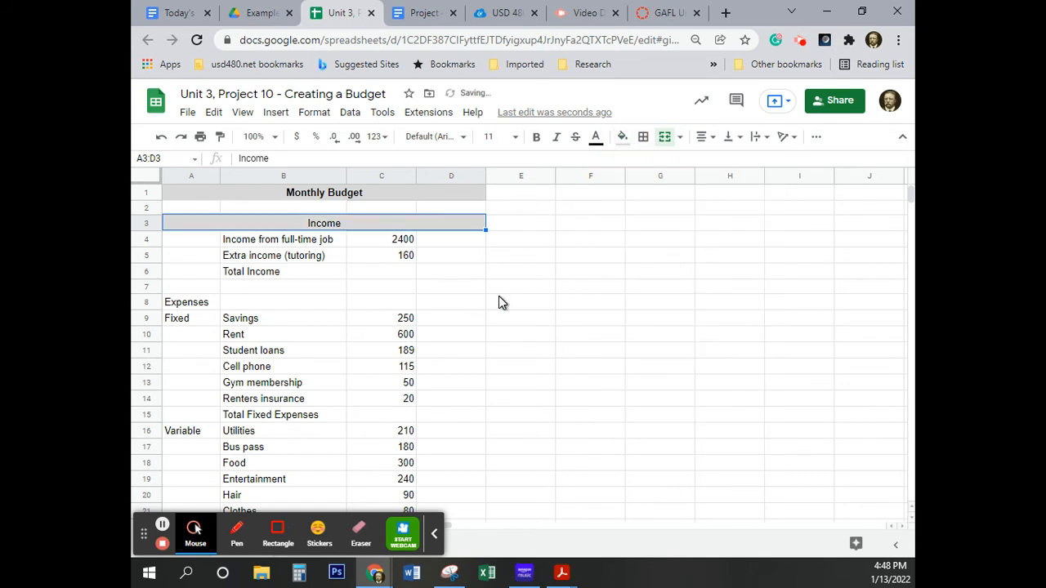
Left-align the Income heading in the merged row 3 cell.
scroll(501, 302, "down", 1)
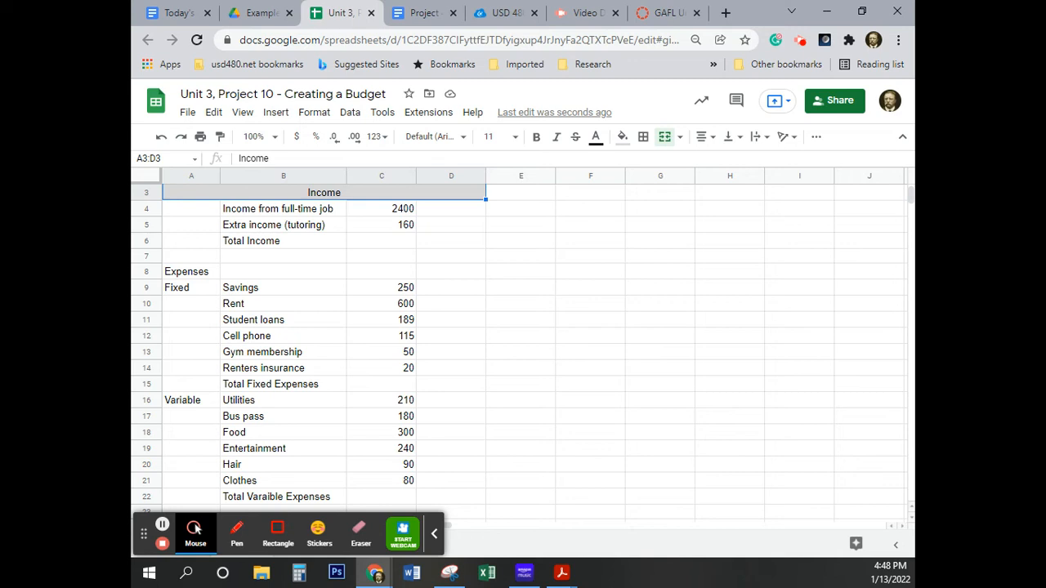
left_click(288, 196)
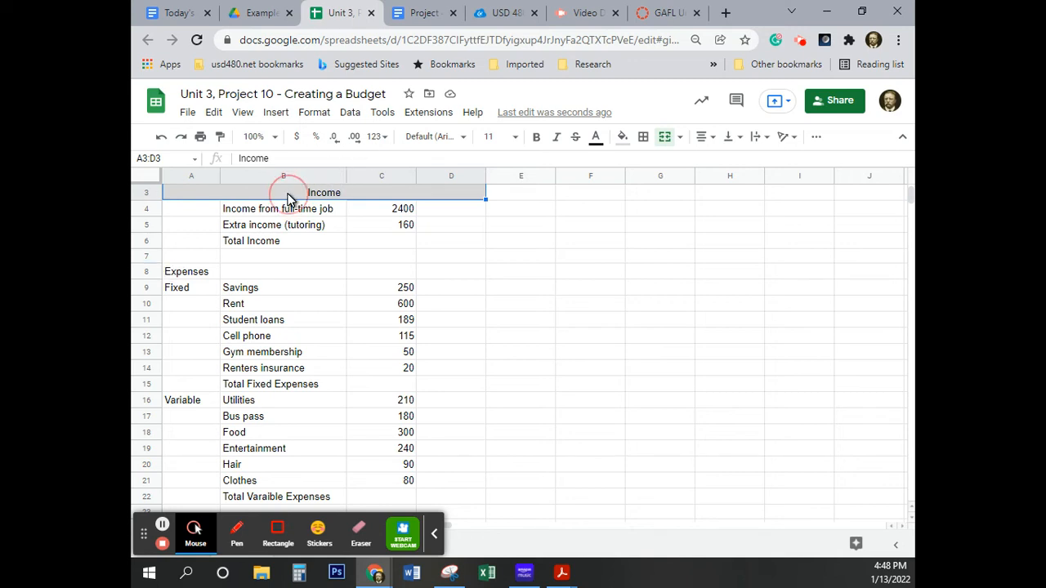
left_click(708, 137)
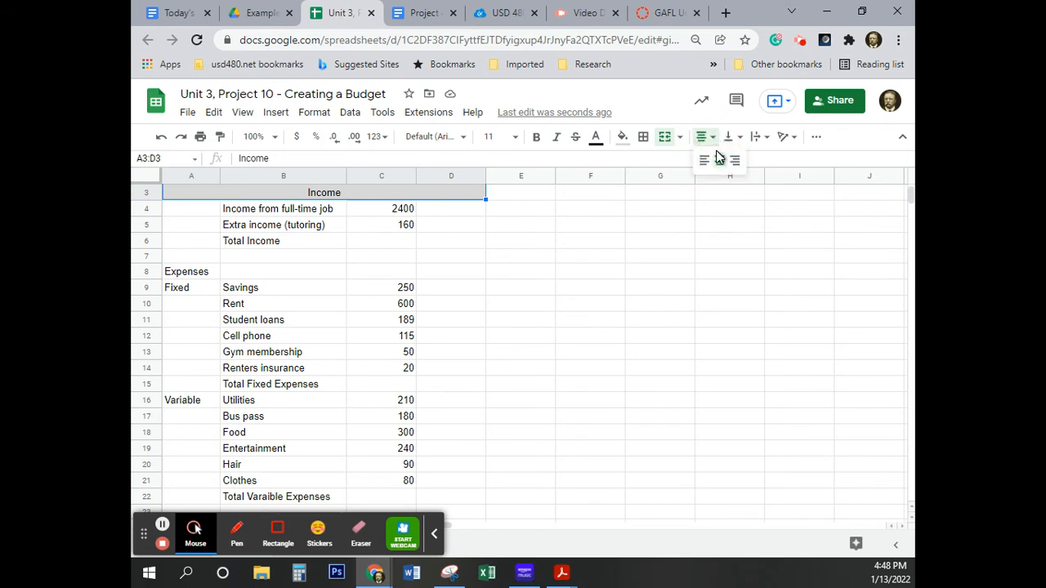
left_click(704, 160)
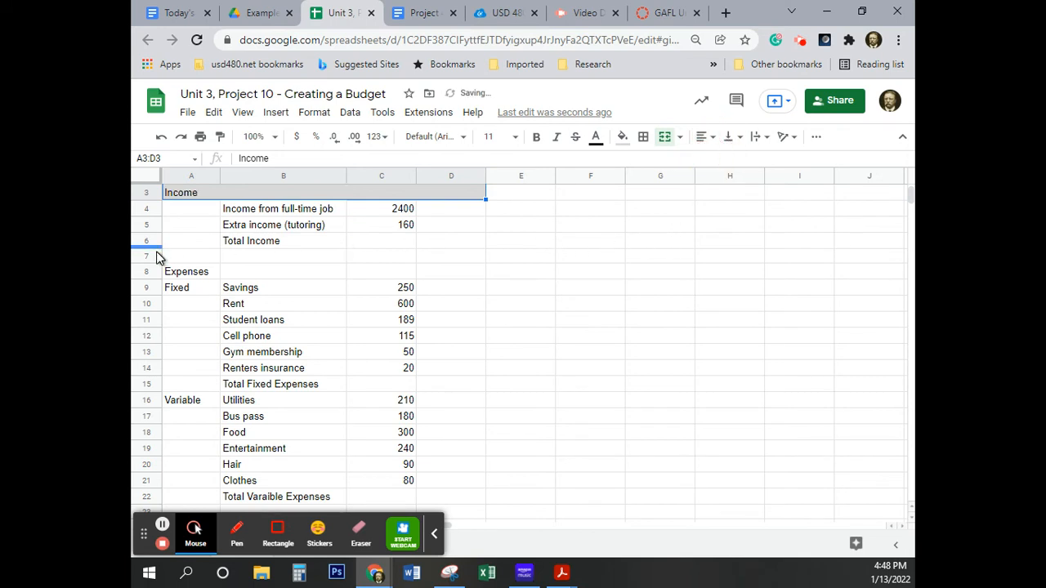
Merge cells A8:D8 and fill the Expenses heading with the same light gray as the Income heading.
left_click(208, 272)
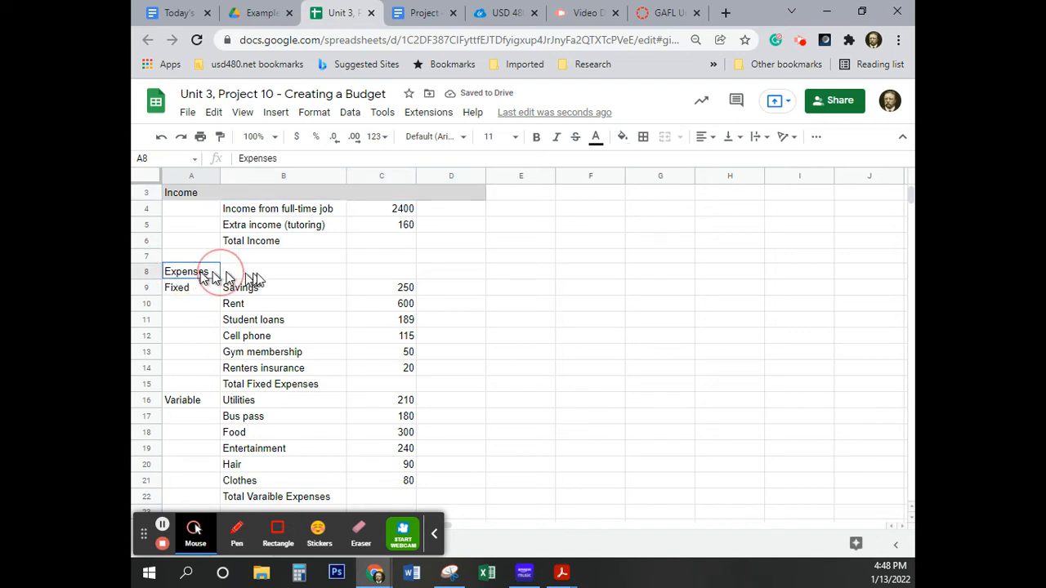
left_click_drag(252, 279, 453, 276)
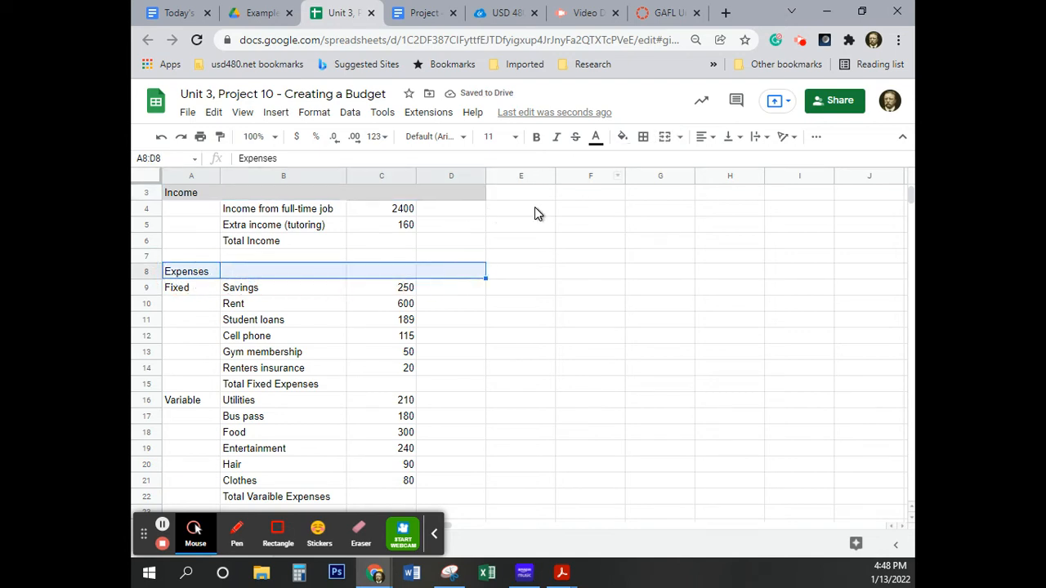
left_click(666, 139)
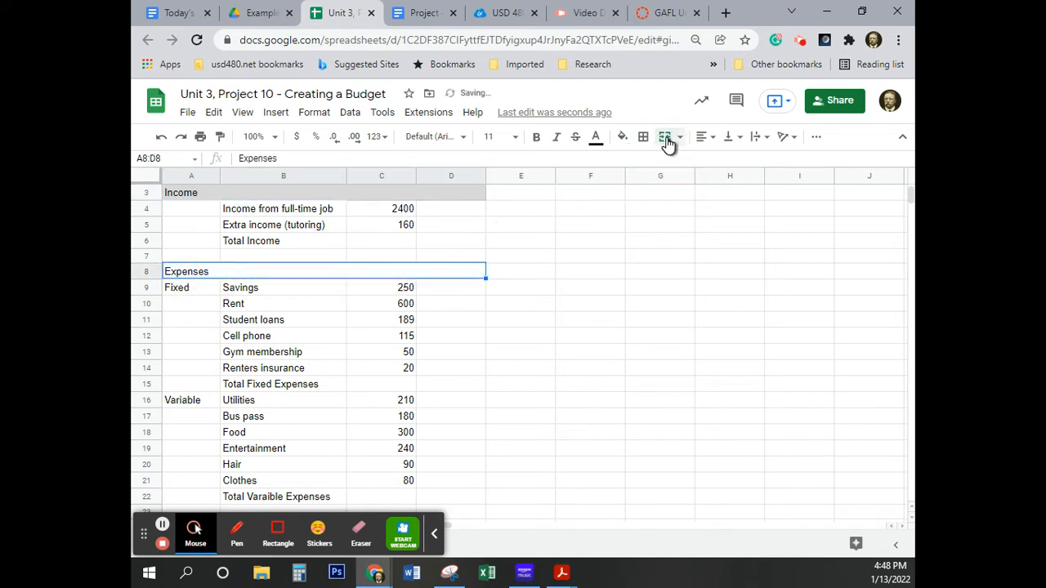
left_click(623, 139)
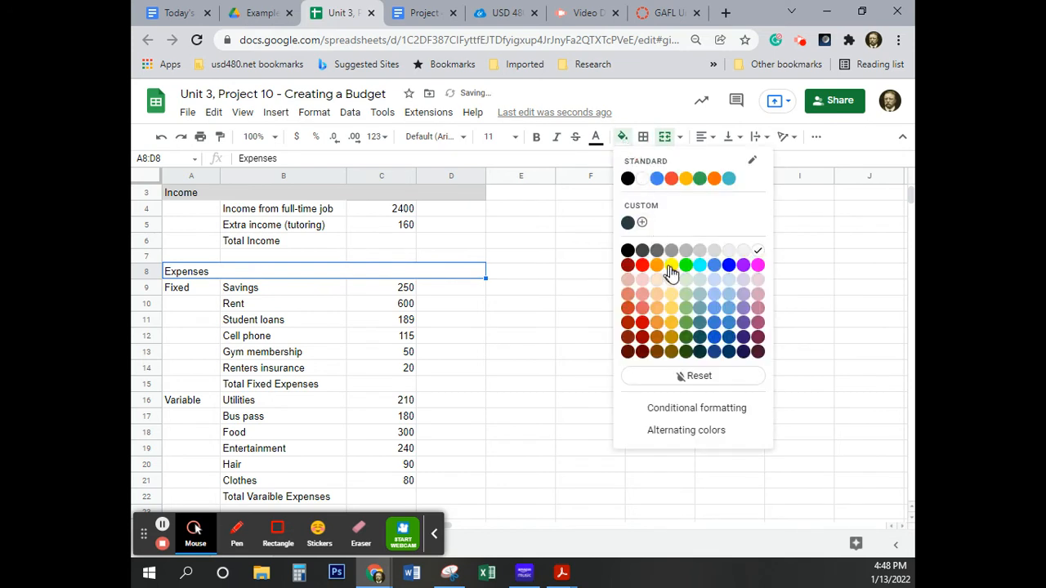
left_click(715, 252)
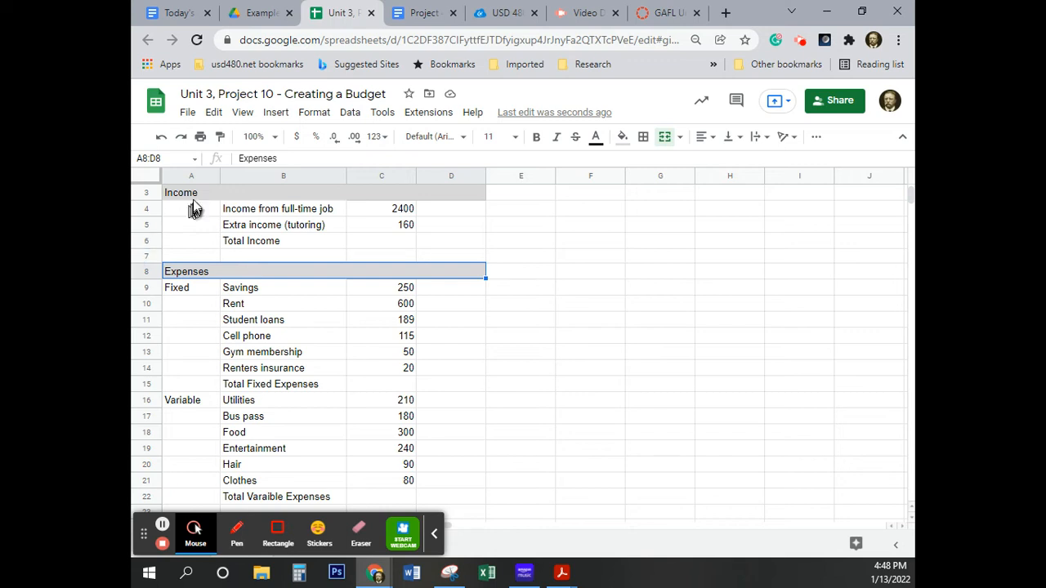
Make all of the text in column A bold and deselect the column.
left_click(182, 176)
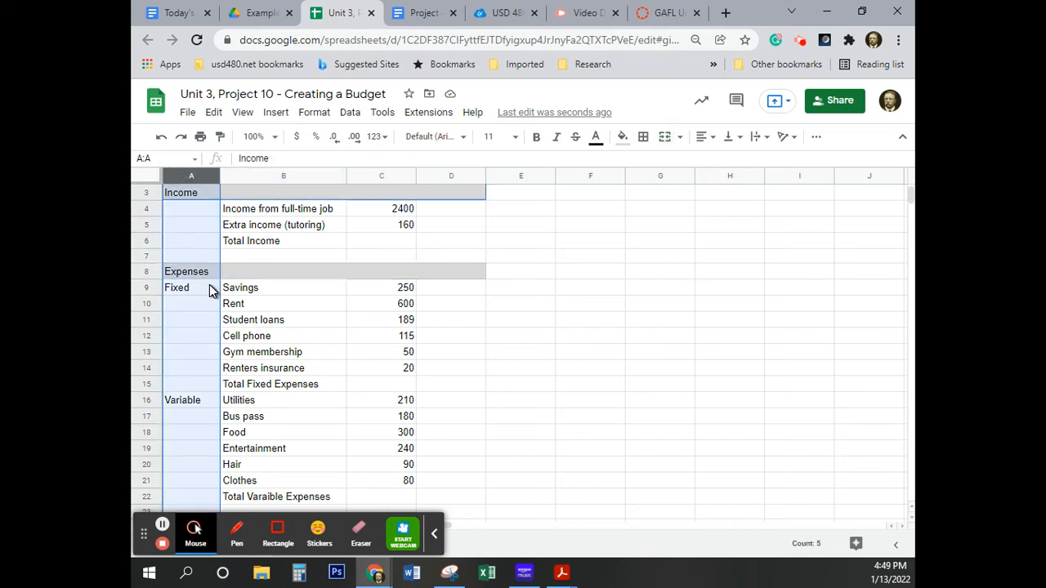
left_click(538, 140)
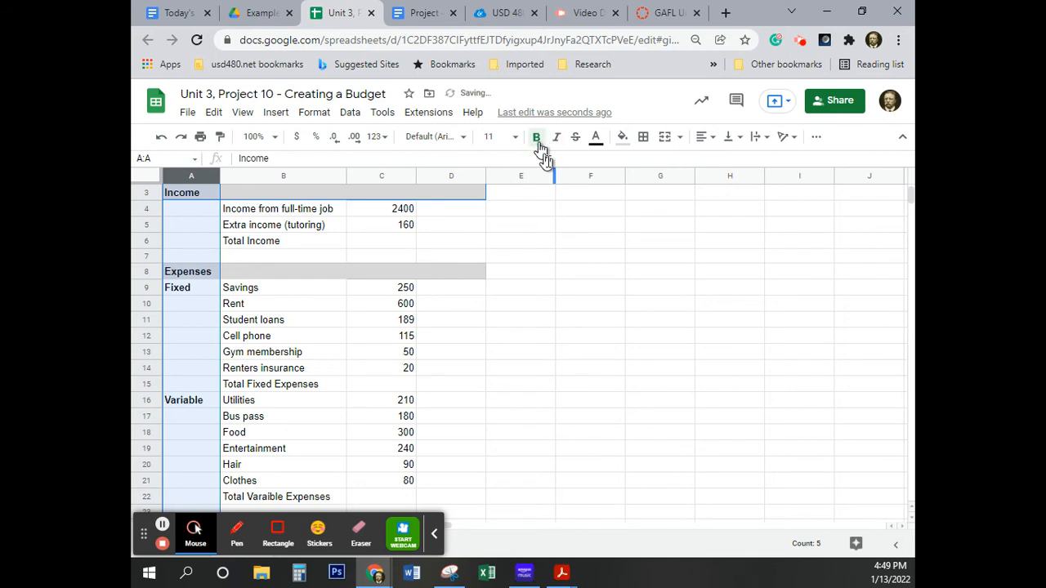
left_click(600, 415)
Format columns C and D as currency in dollars and deselect them.
scroll(290, 294, "up", 1)
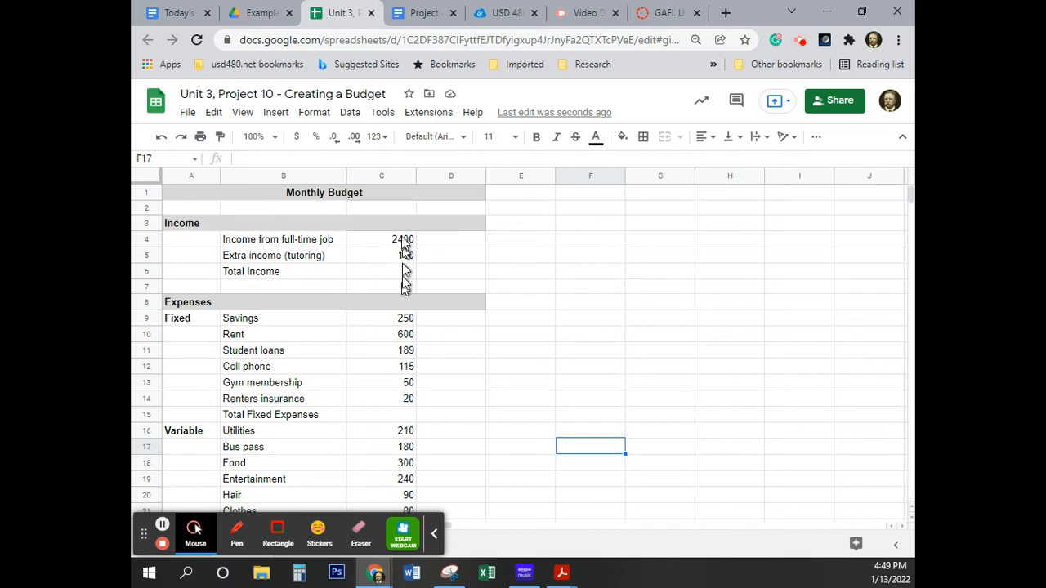
left_click(381, 176)
mouse_move(382, 176)
left_mouse_down()
mouse_move(445, 175)
mouse_move(385, 177)
left_mouse_up()
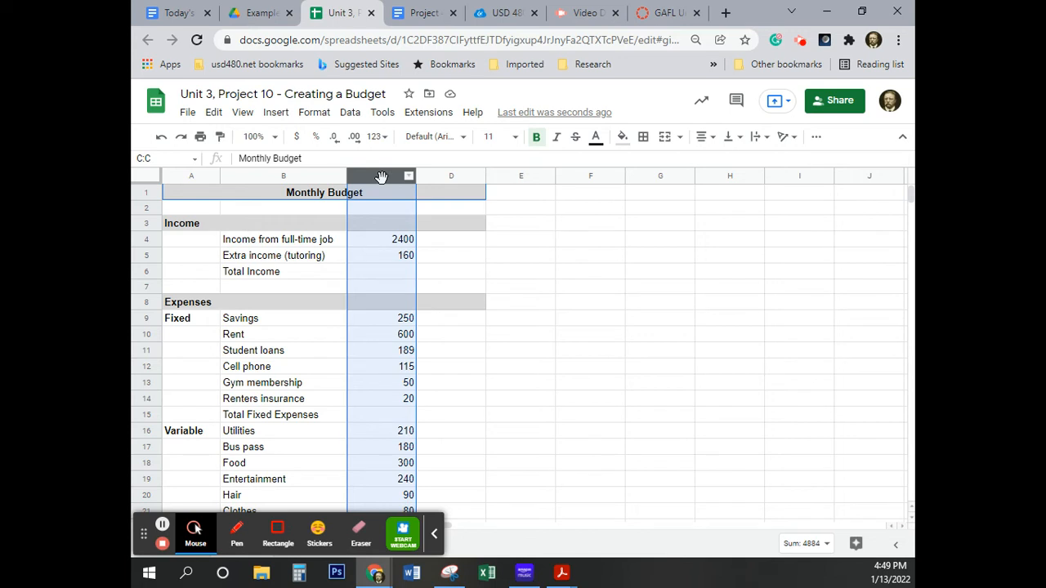
left_click(451, 175, "shift")
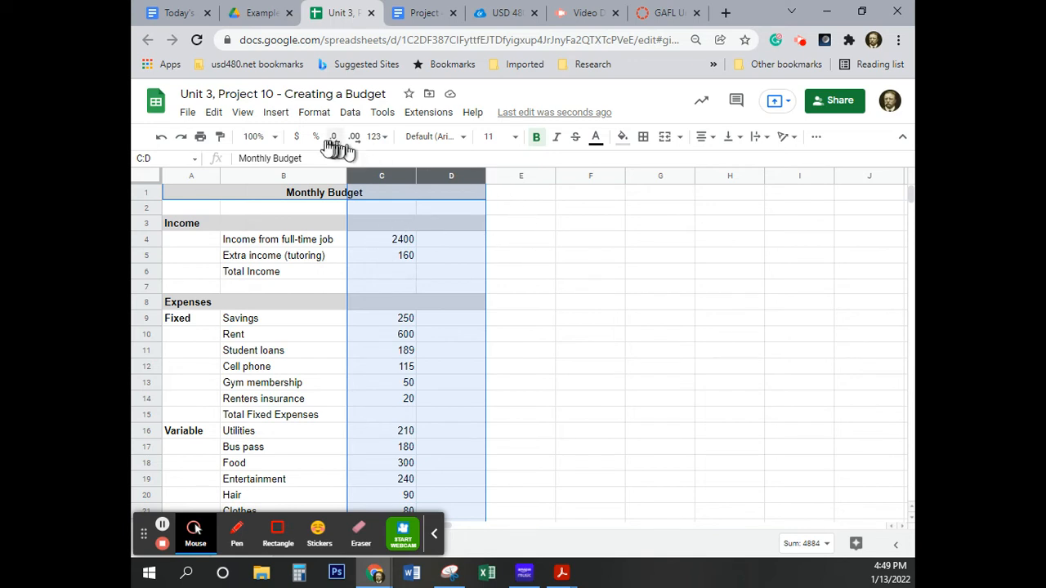
left_click(298, 139)
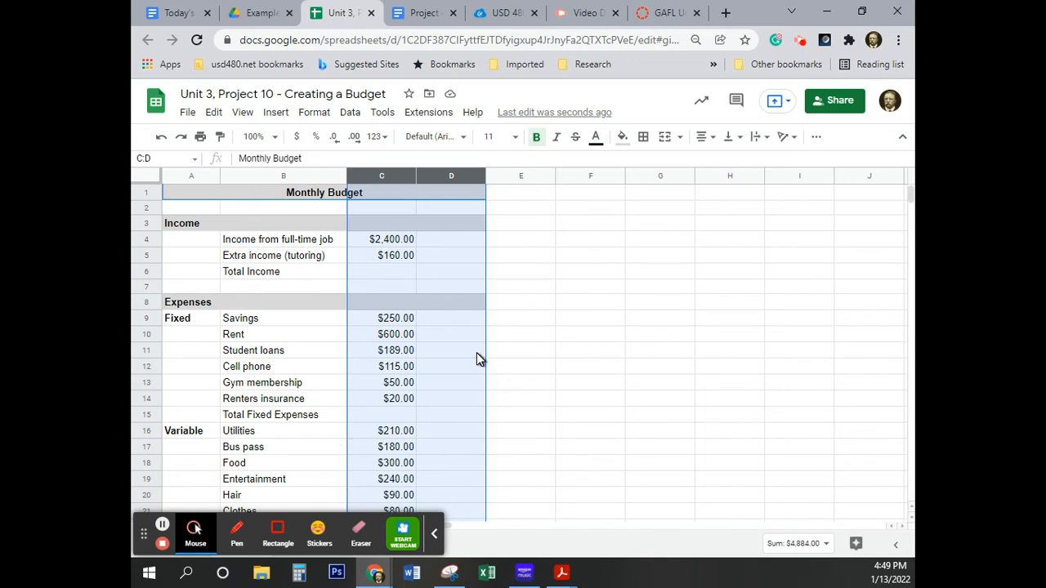
scroll(508, 410, "down", 5)
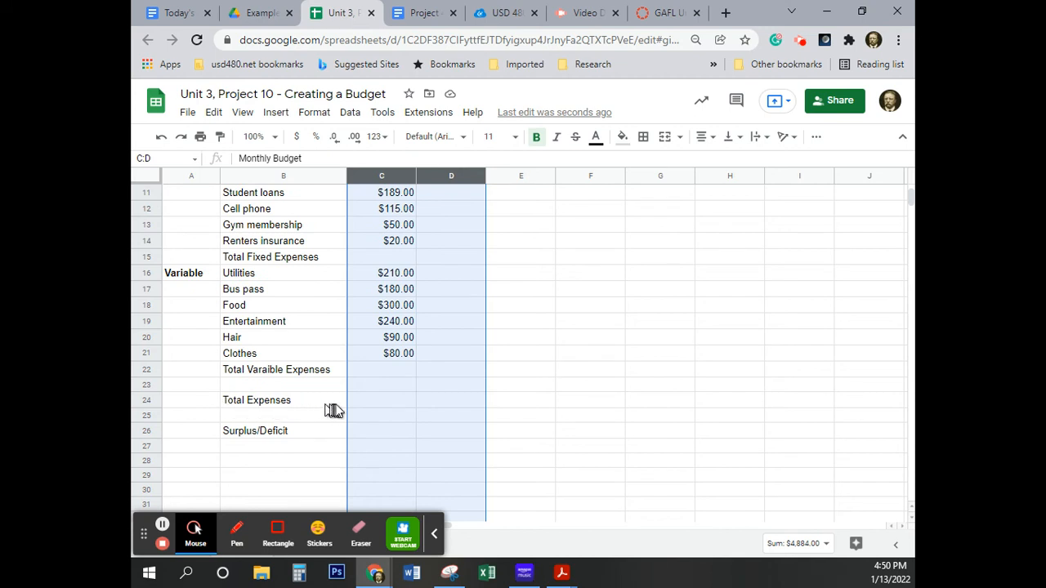
left_click(442, 404)
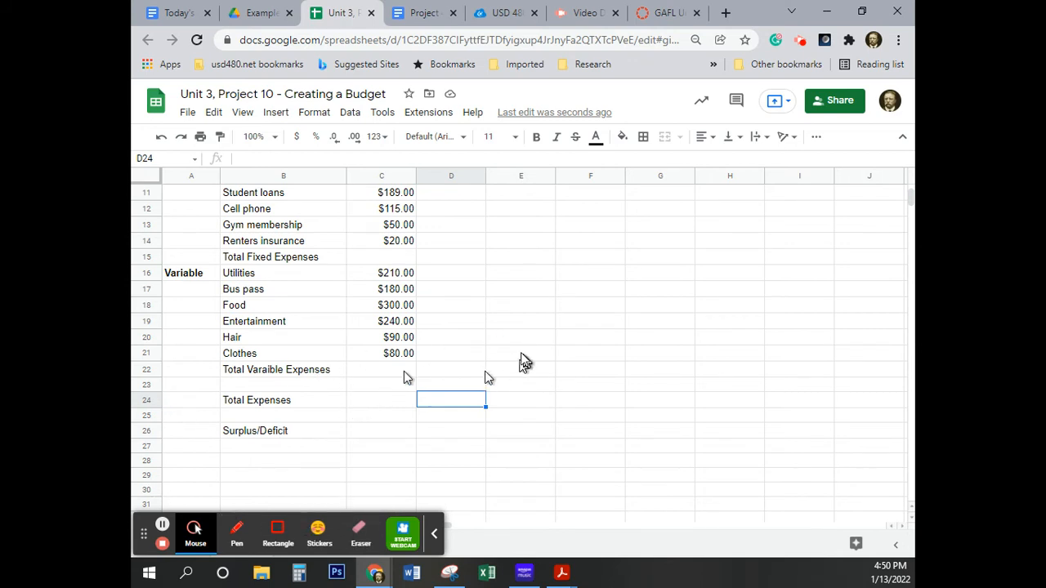
Calculate Total Income in cell D6 with a SUM formula over C4:C5.
scroll(395, 329, "up", 3)
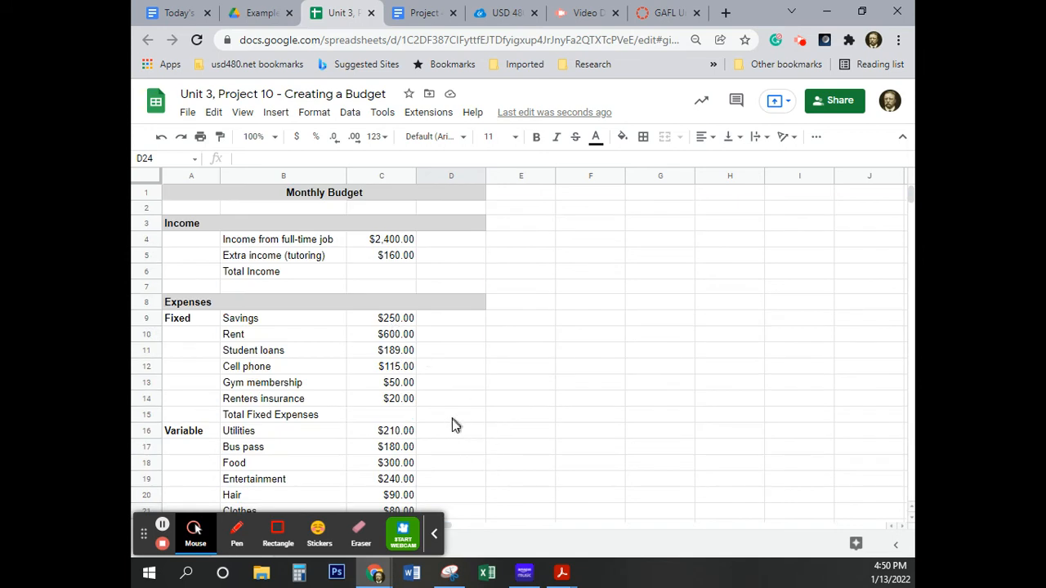
scroll(454, 421, "down", 1)
scroll(454, 421, "up", 1)
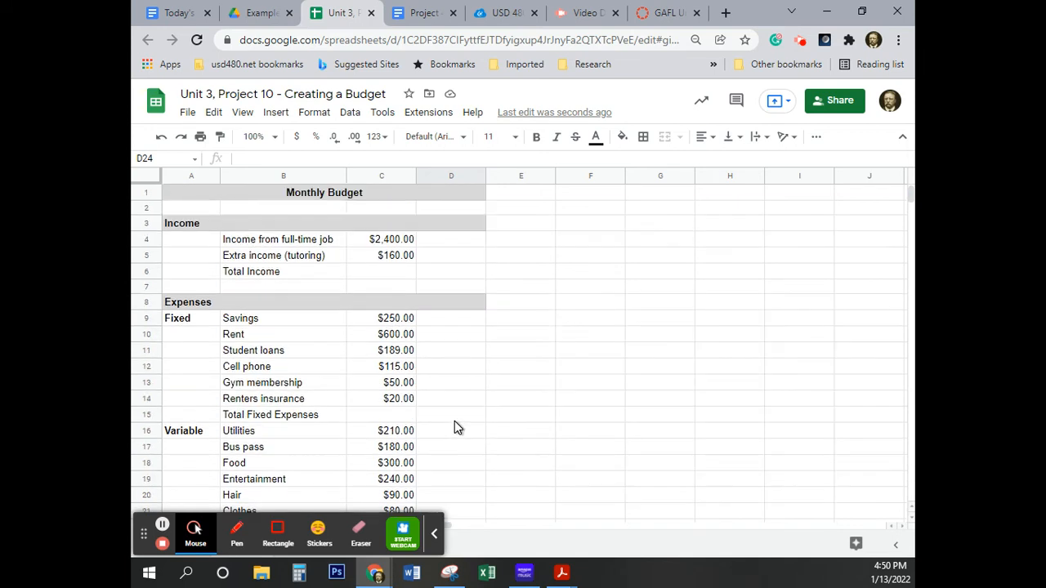
left_click(449, 280)
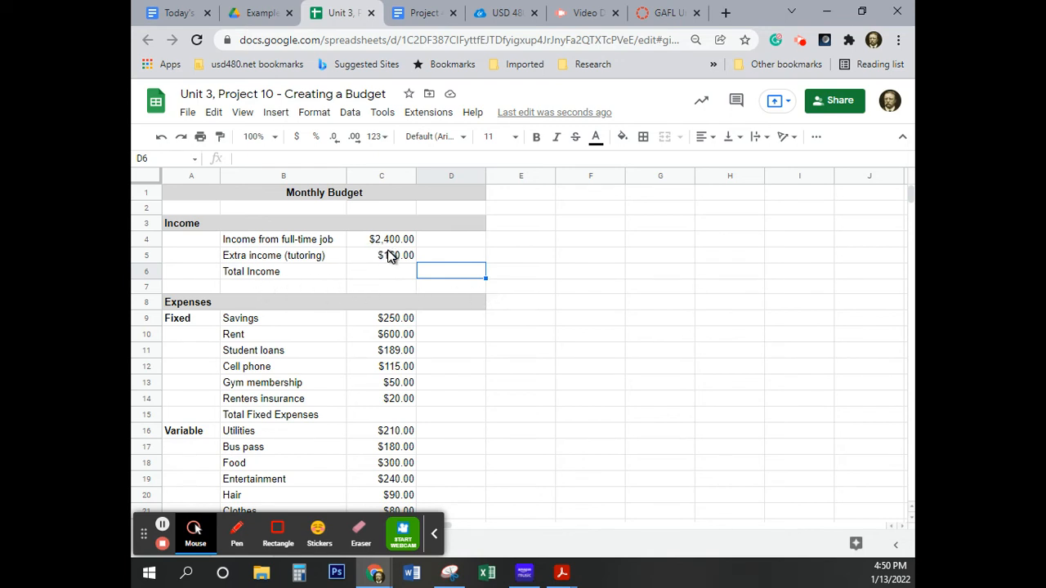
type("=")
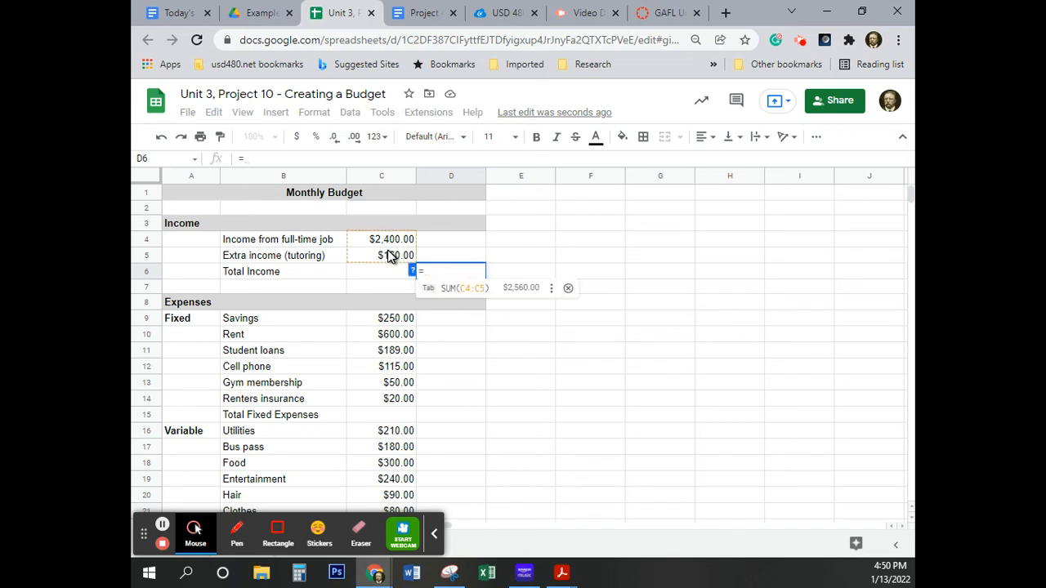
type("sum(")
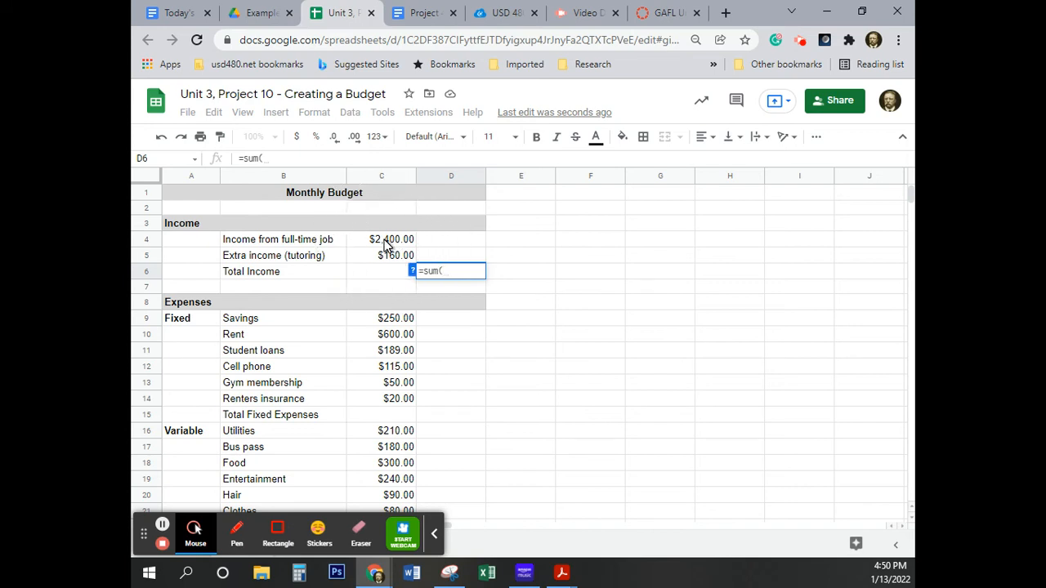
left_click(387, 245)
left_click_drag(388, 245, 387, 260)
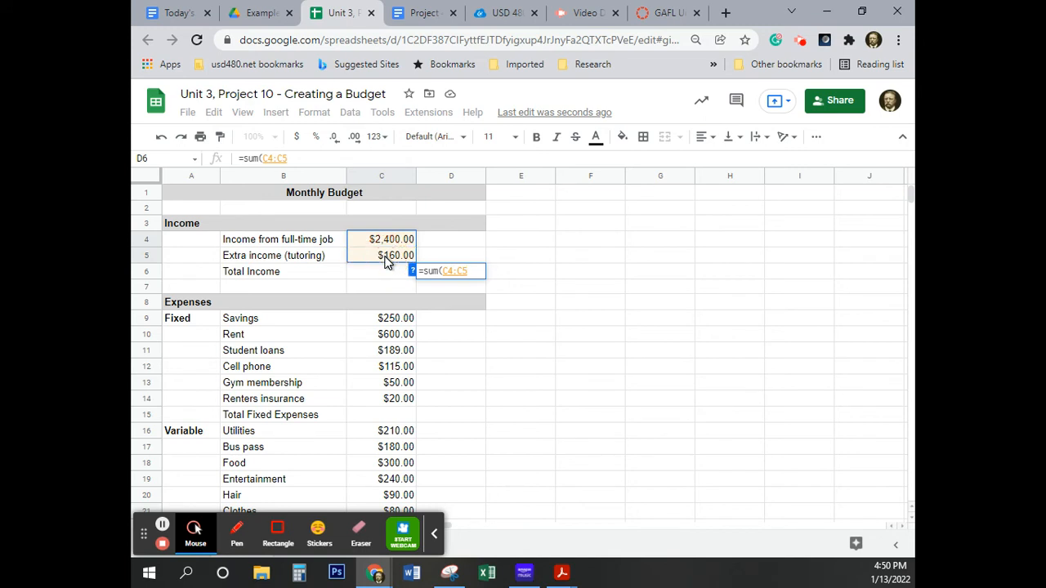
key("Return")
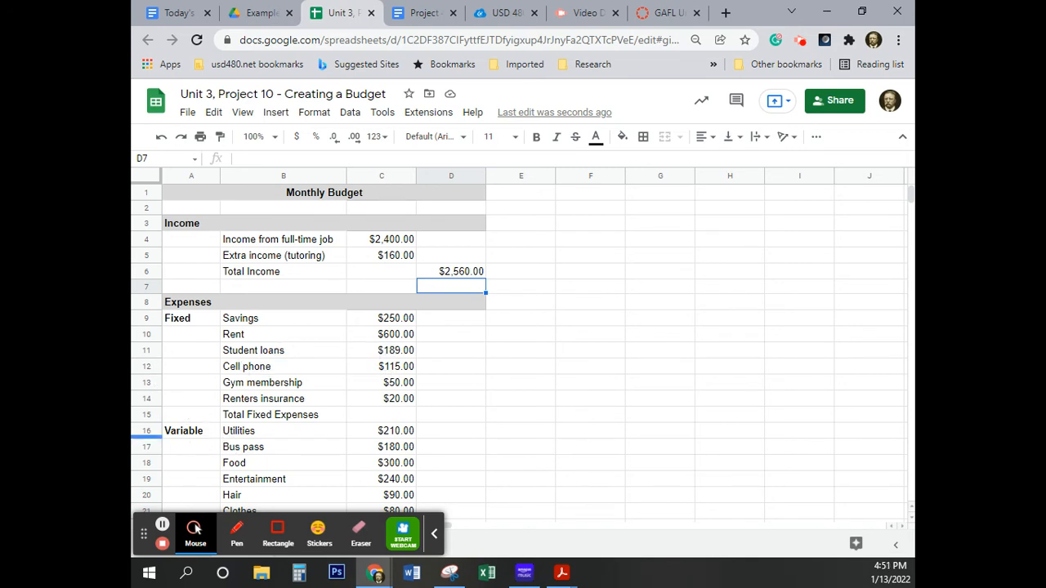
Calculate Total Fixed Expenses in cell D15 with the suggested formula =SUM(C9:C14).
left_click(449, 416)
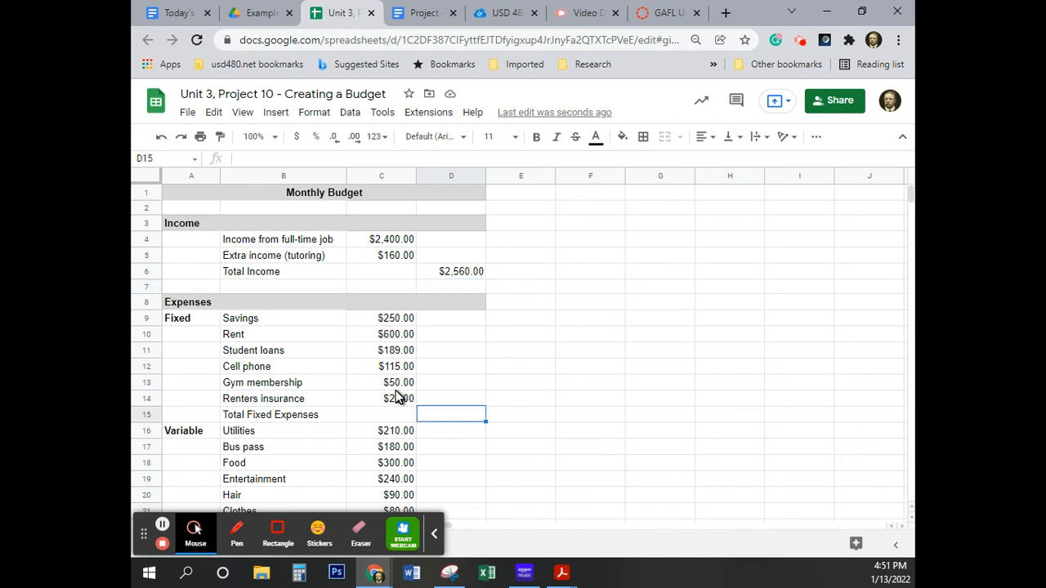
type("=")
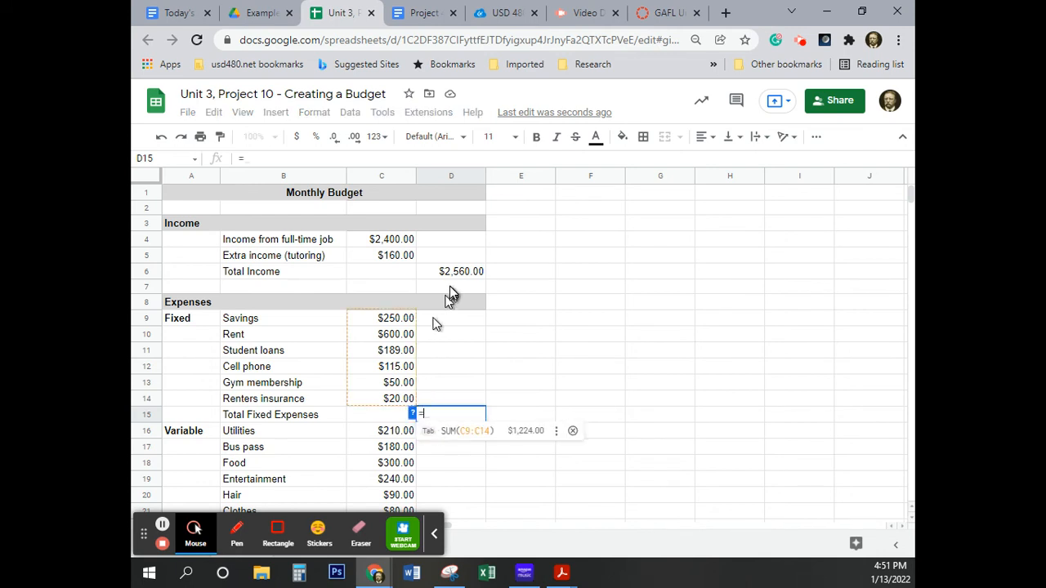
left_click(472, 441)
Calculate the total variable expenses in cell D22 with the suggested formula =SUM(C16:C21).
scroll(472, 439, "down", 3)
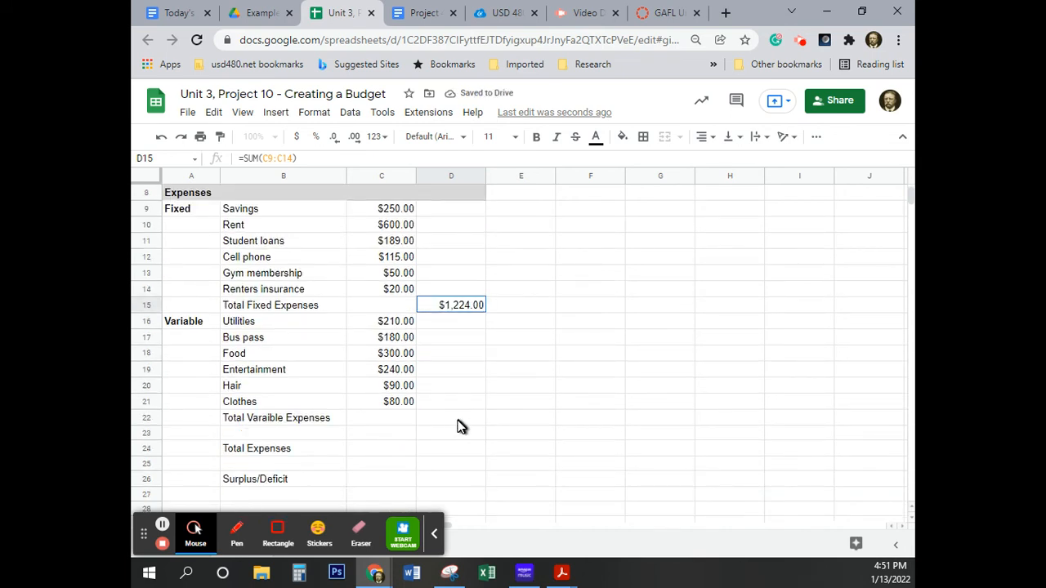
left_click(459, 420)
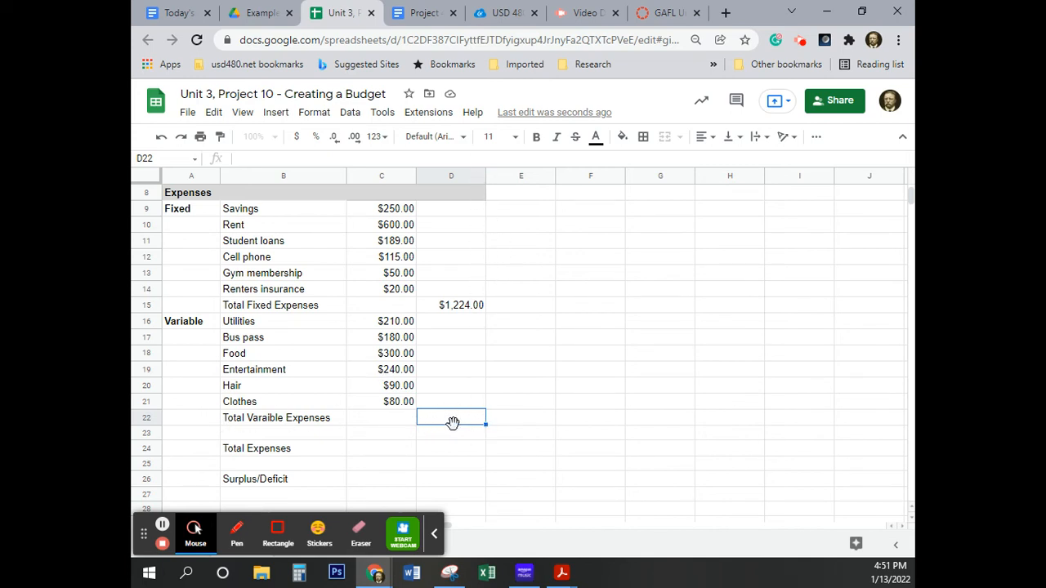
type("=")
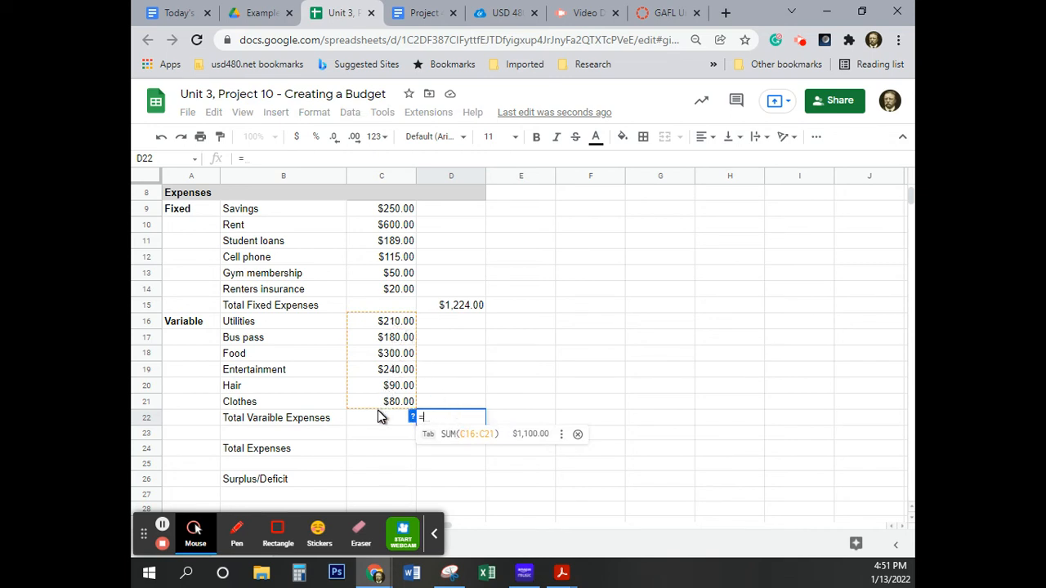
left_click(454, 432)
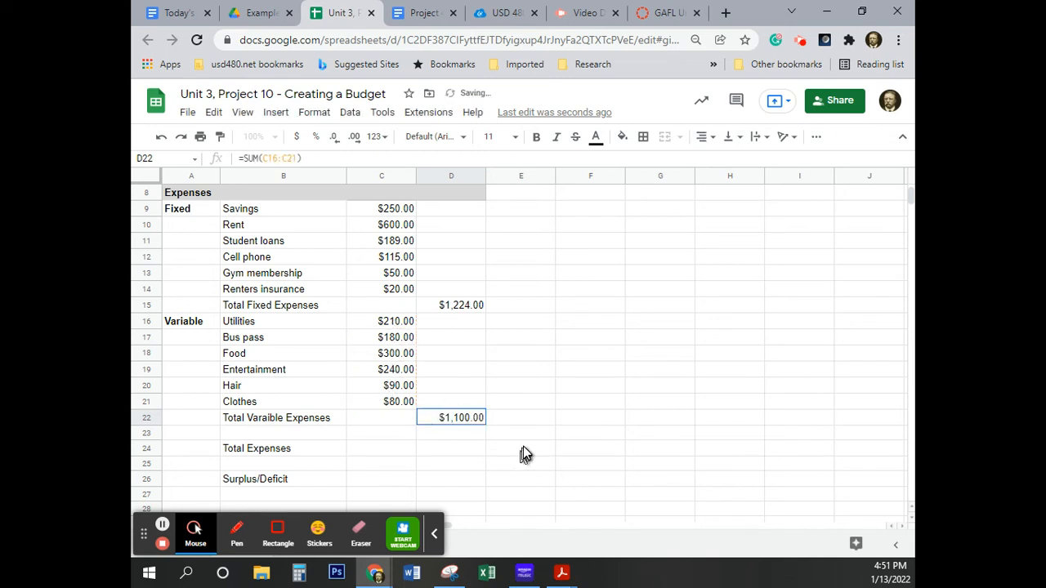
Calculate Total Expenses in cell D24 by adding the fixed and variable totals with the formula =D15+D22.
scroll(525, 442, "down", 1)
scroll(525, 448, "up", 2)
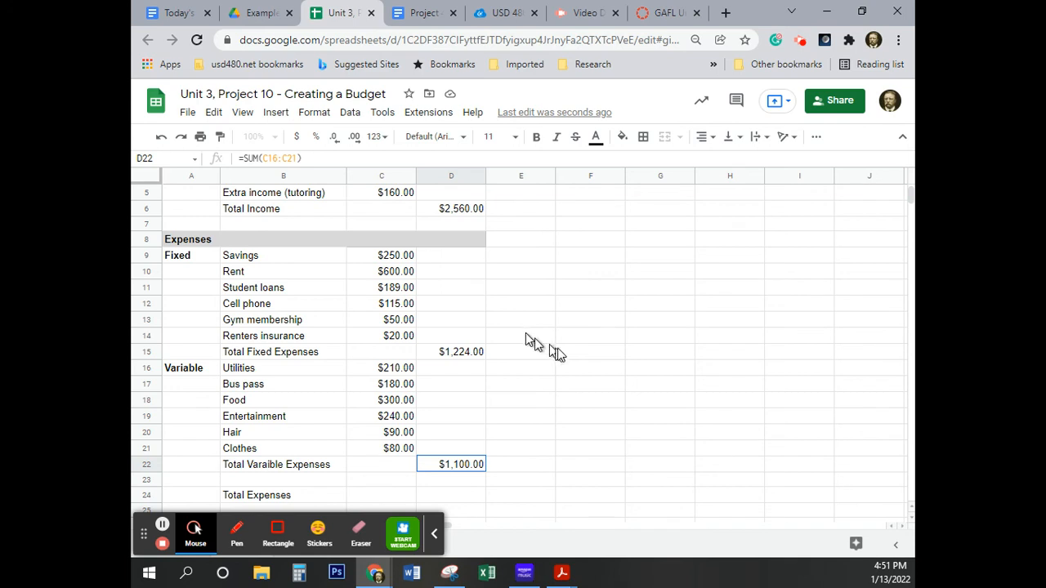
scroll(539, 368, "down", 4)
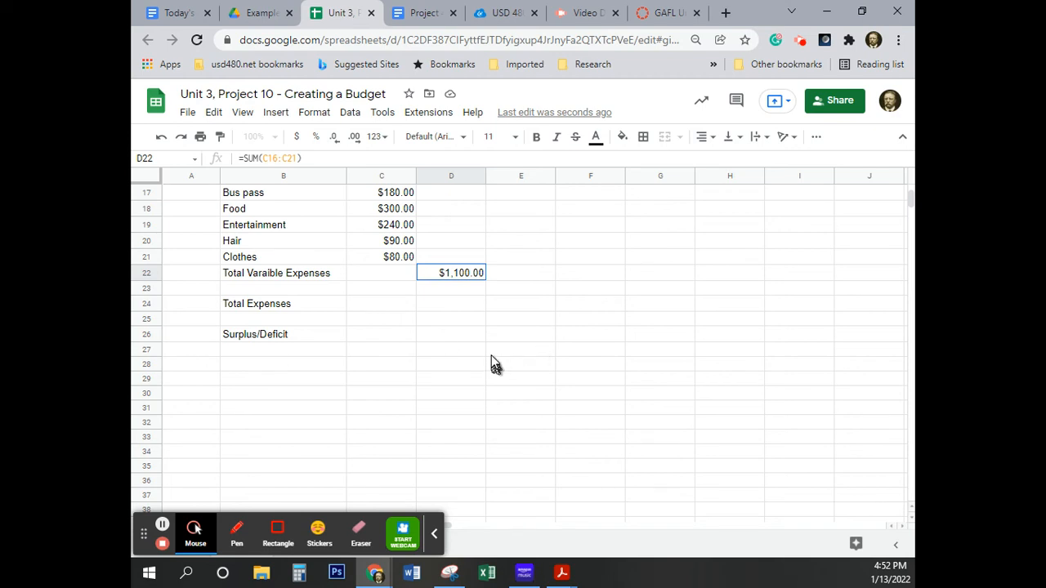
left_click(444, 305)
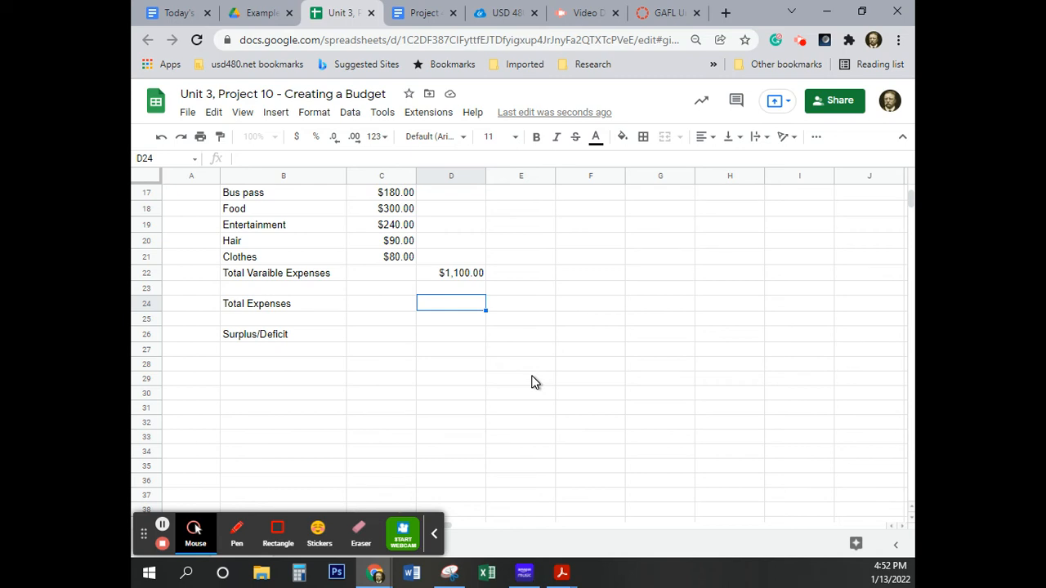
type("=")
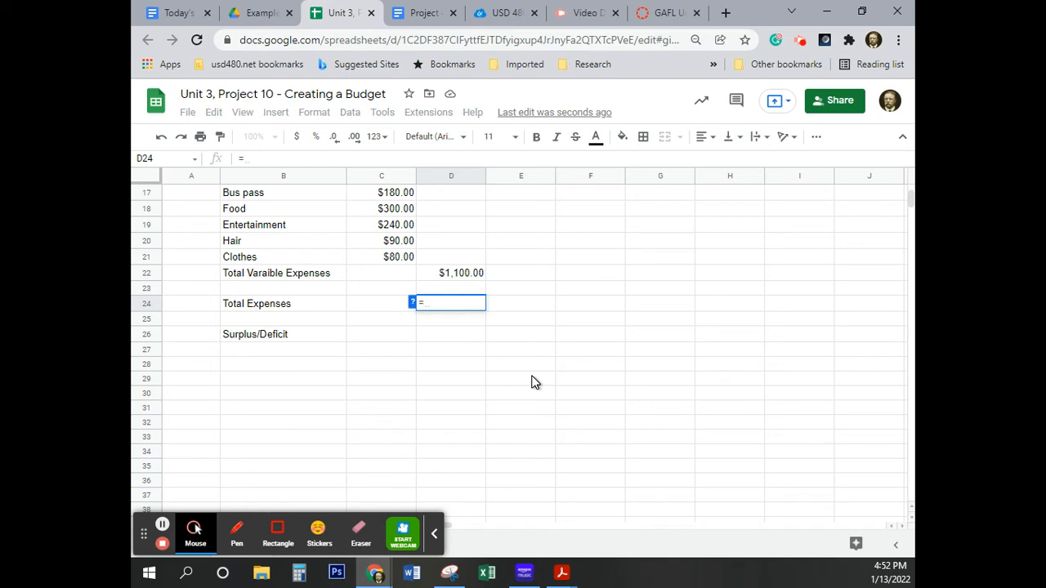
type("d15+D22")
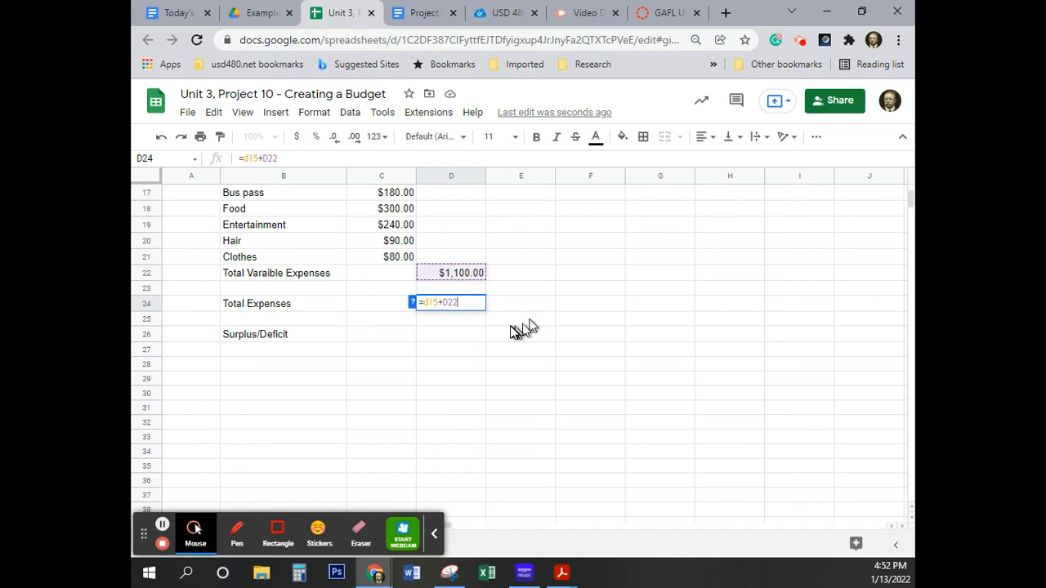
left_click(456, 303)
left_click(452, 315)
scroll(775, 292, "up", 5)
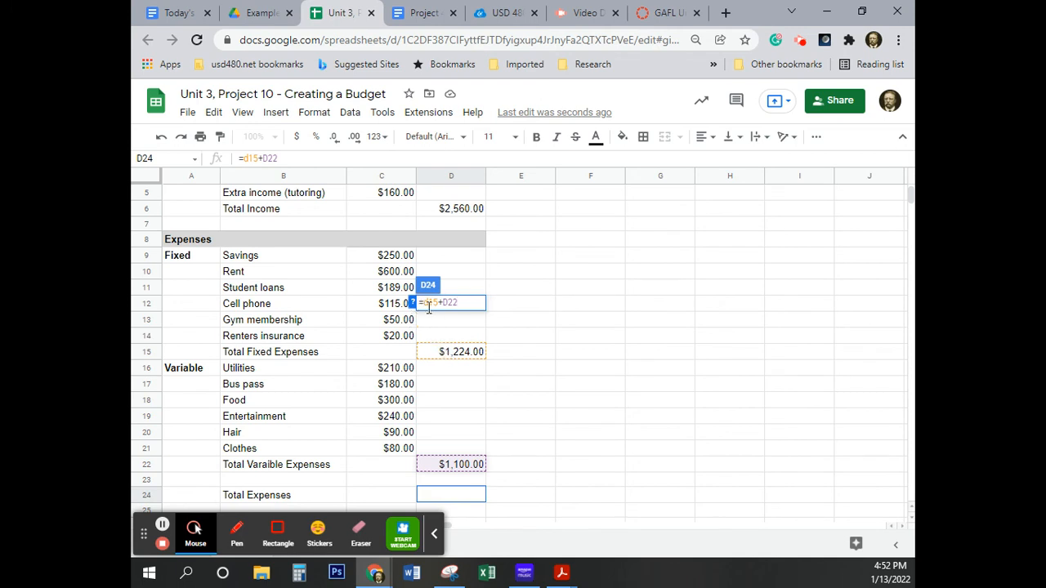
scroll(539, 352, "down", 3)
scroll(549, 352, "down", 2)
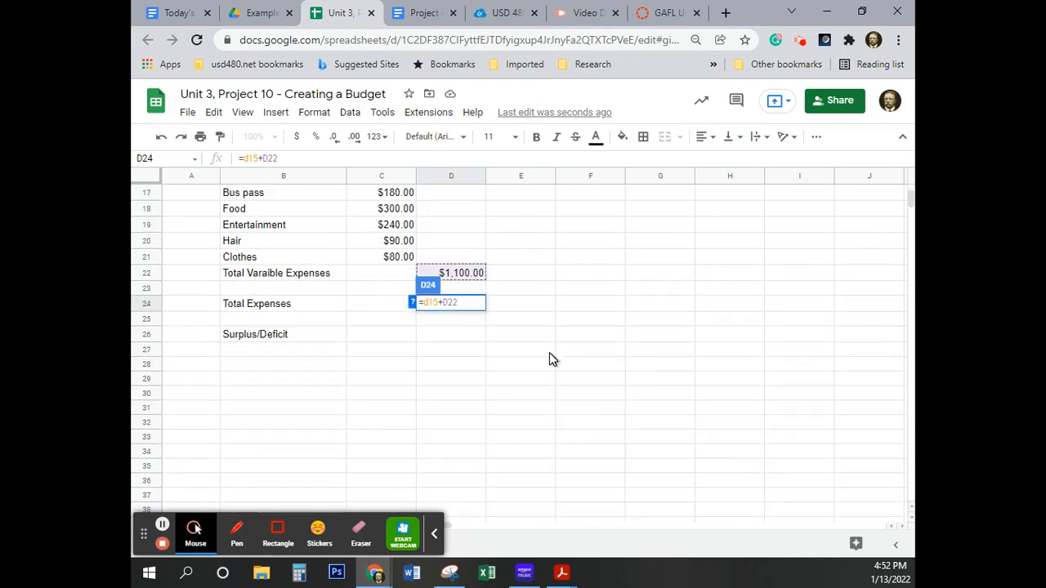
key("Return")
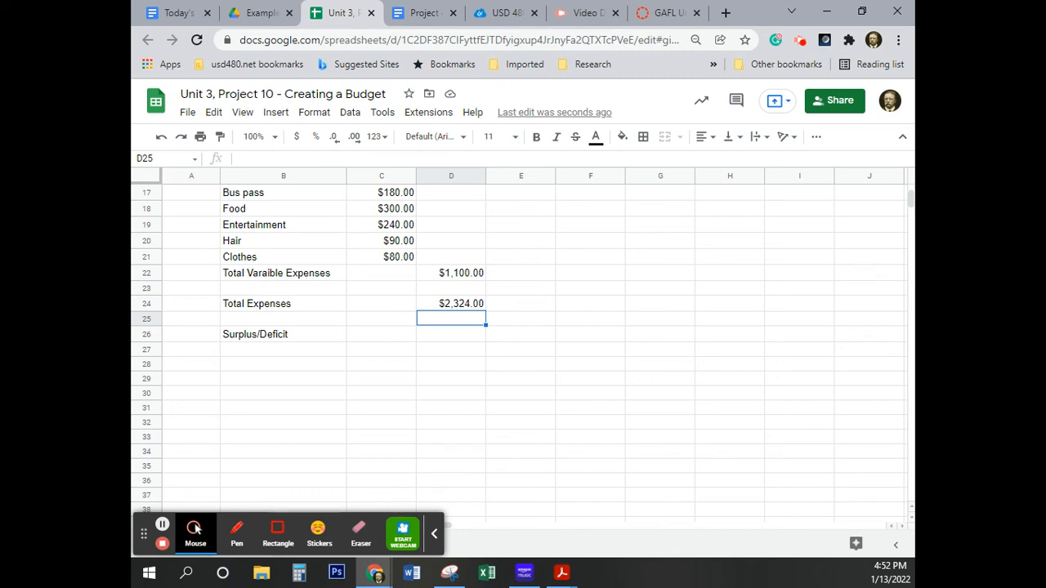
Enter the formula =D6-D23 for Surplus/Deficit in cell D26.
left_click(450, 336)
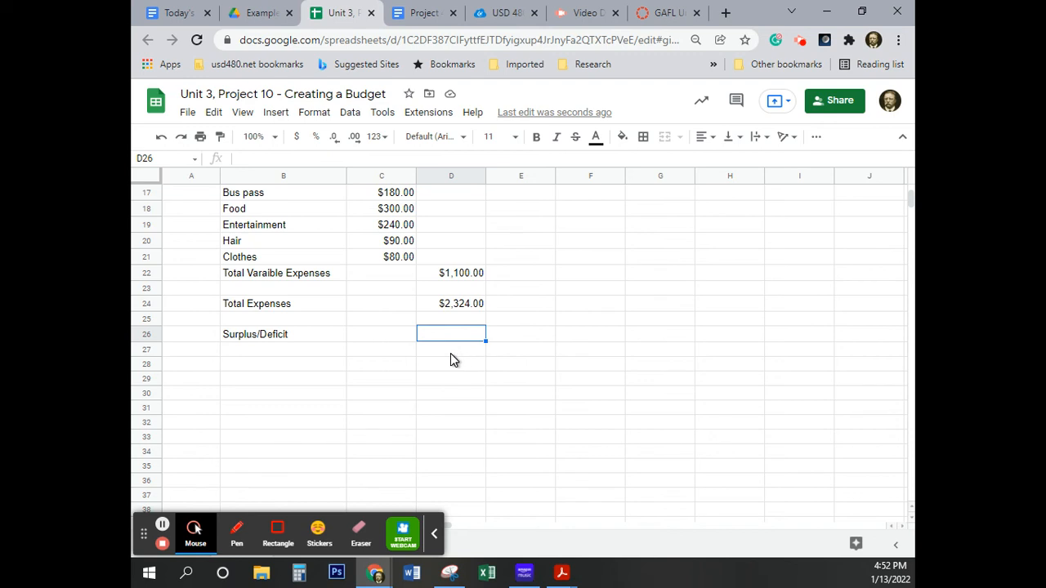
type("=")
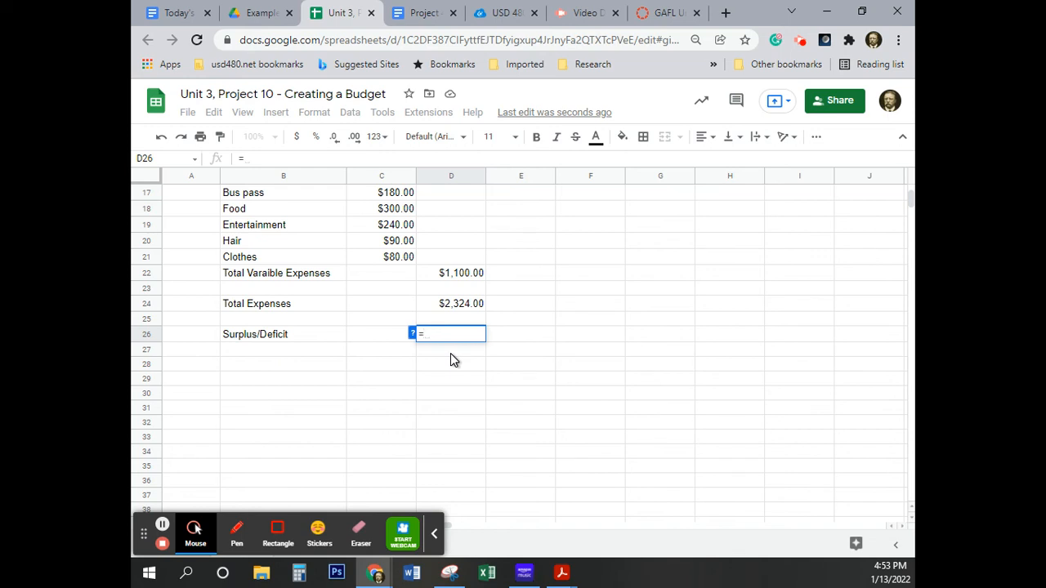
type("d6")
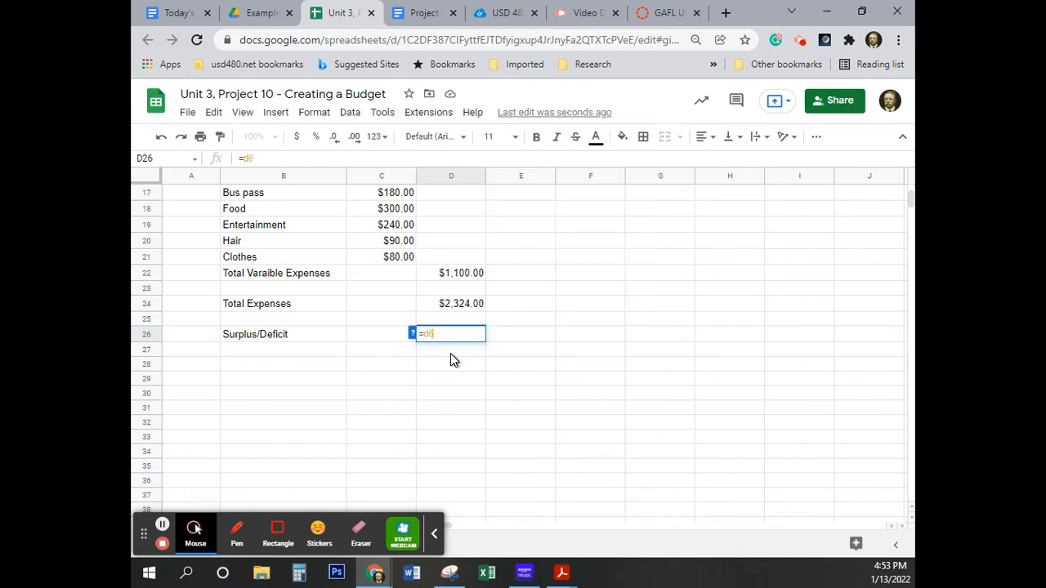
type("-")
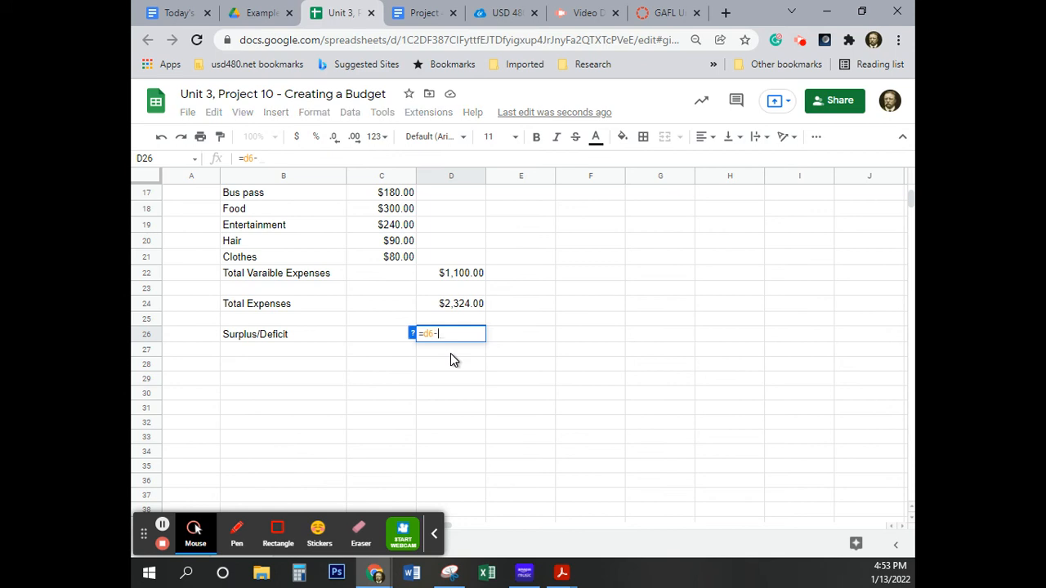
type("d23")
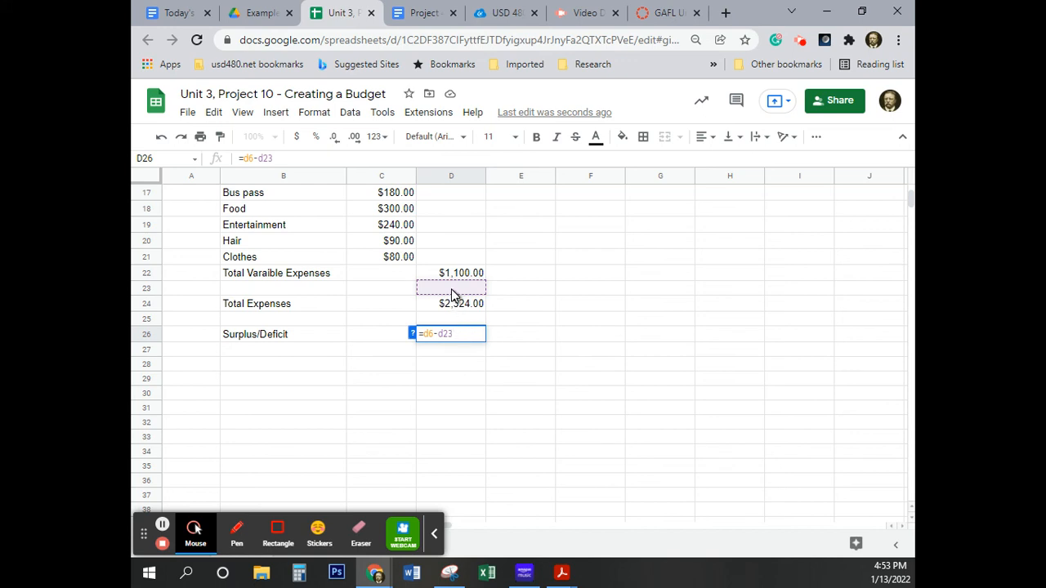
key("Return")
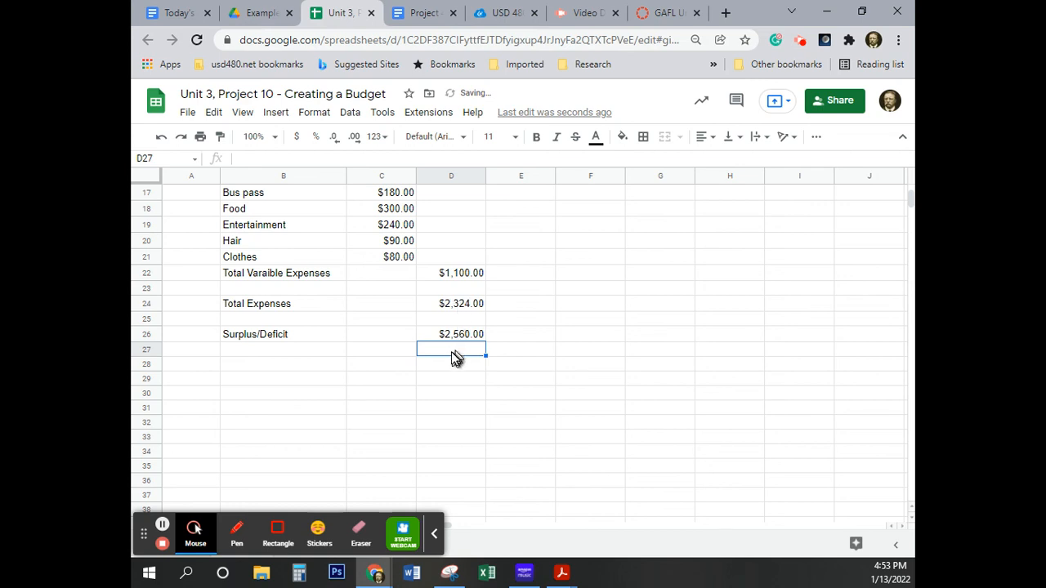
left_click(456, 336)
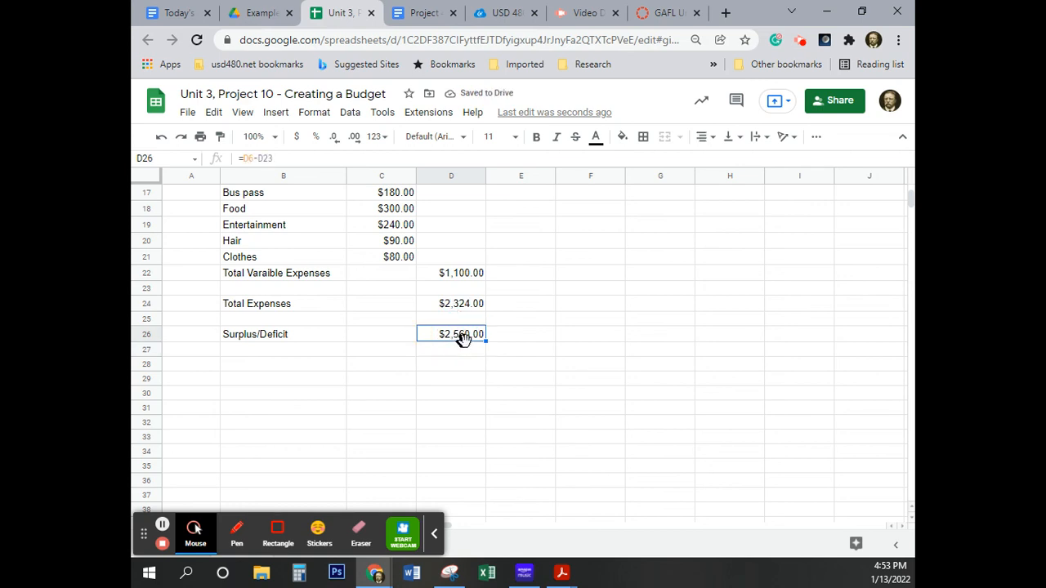
left_click(293, 157)
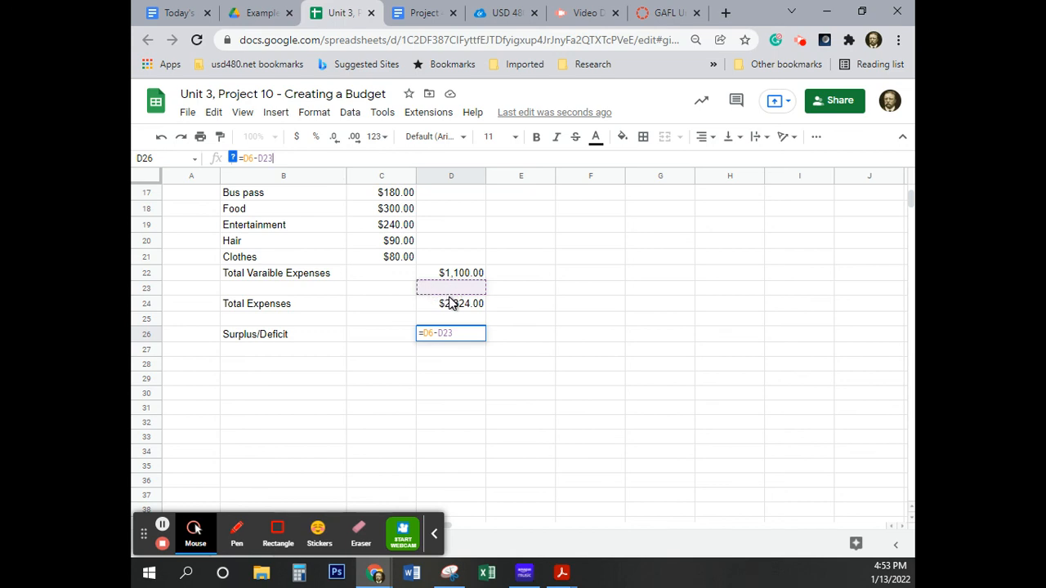
mouse_move(454, 286)
left_mouse_down()
mouse_move(456, 304)
mouse_move(455, 292)
left_mouse_up()
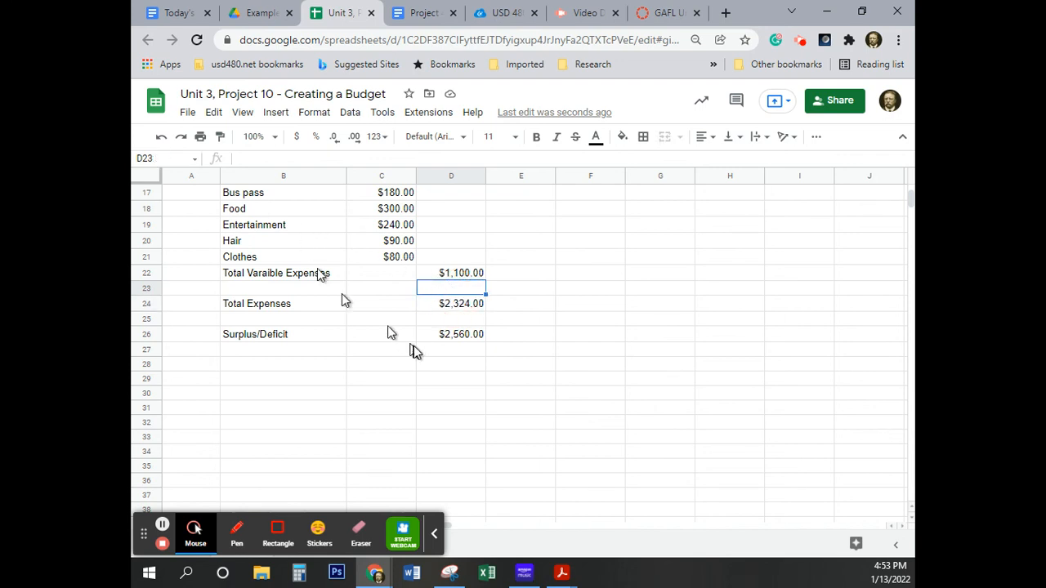
left_click(446, 335)
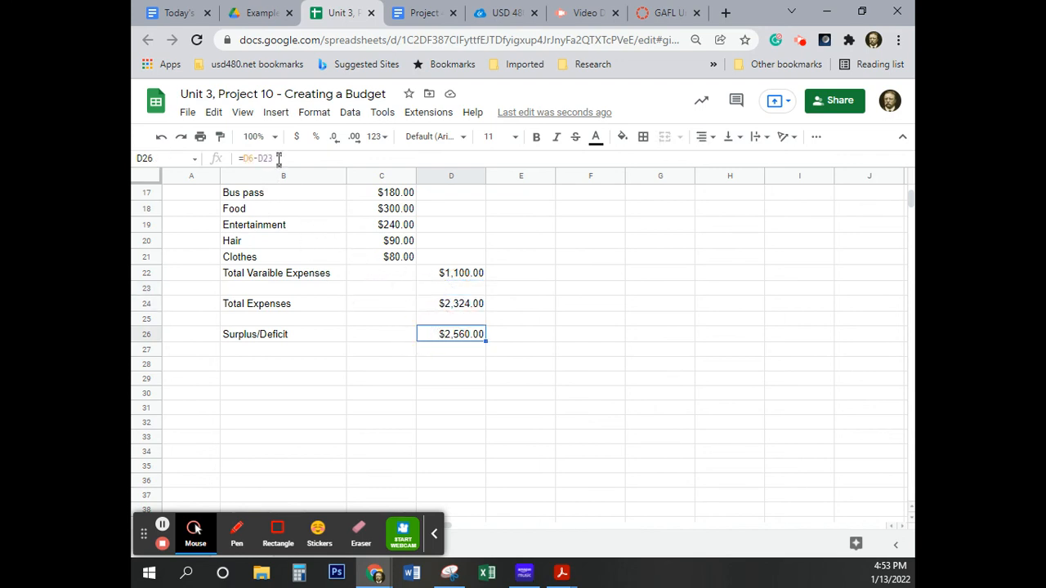
key("Return")
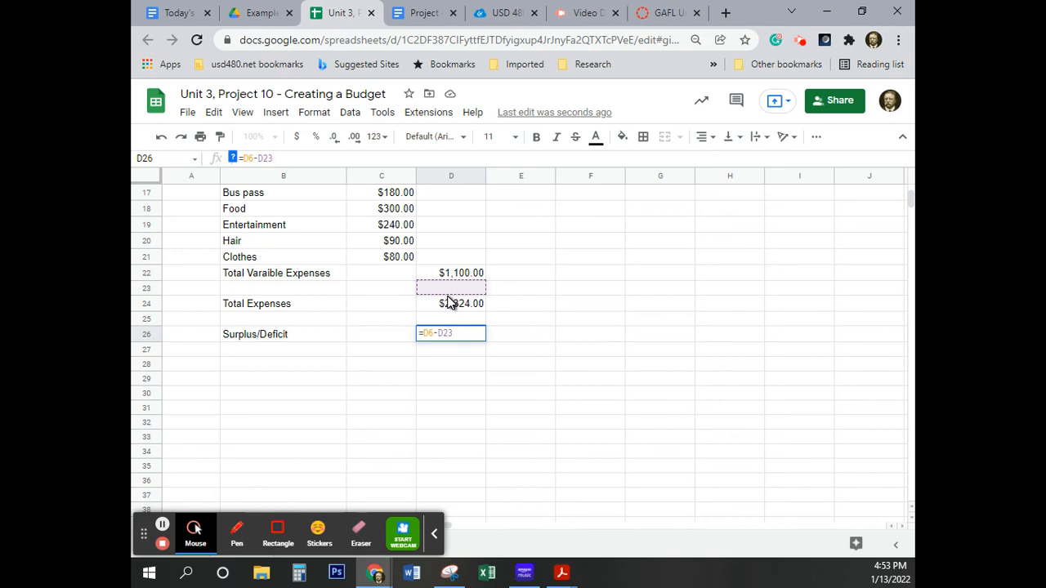
left_click(451, 295)
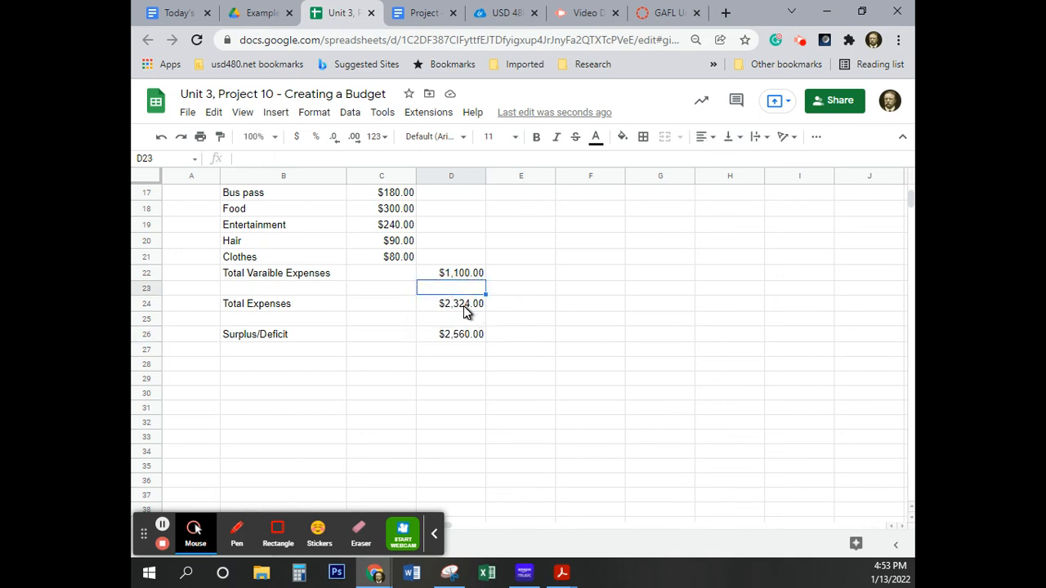
left_click(463, 333)
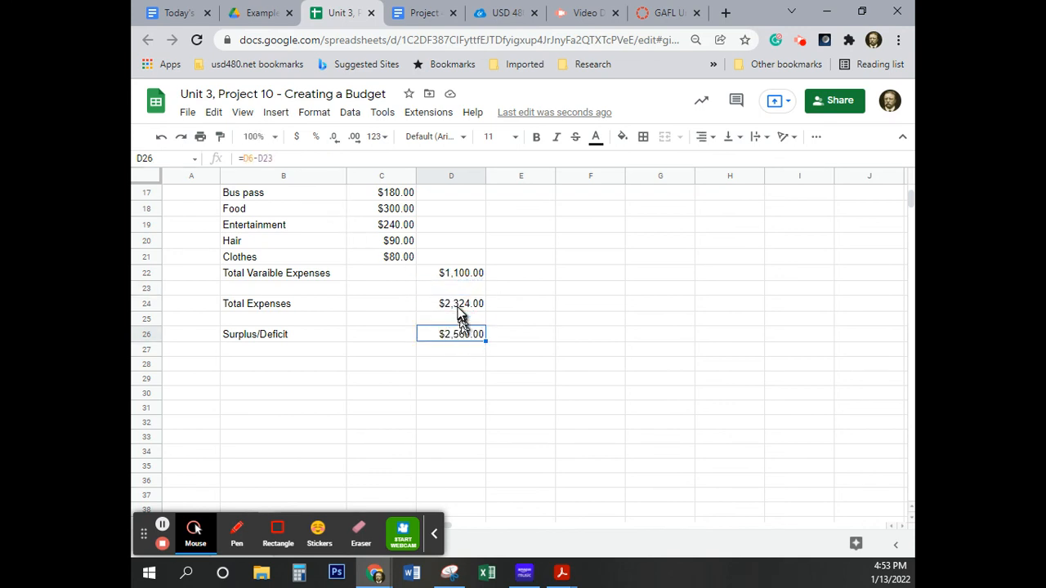
Try changing the Total Expenses formula in cell D24 to =D15+D24, and undo that edit.
left_click(461, 305)
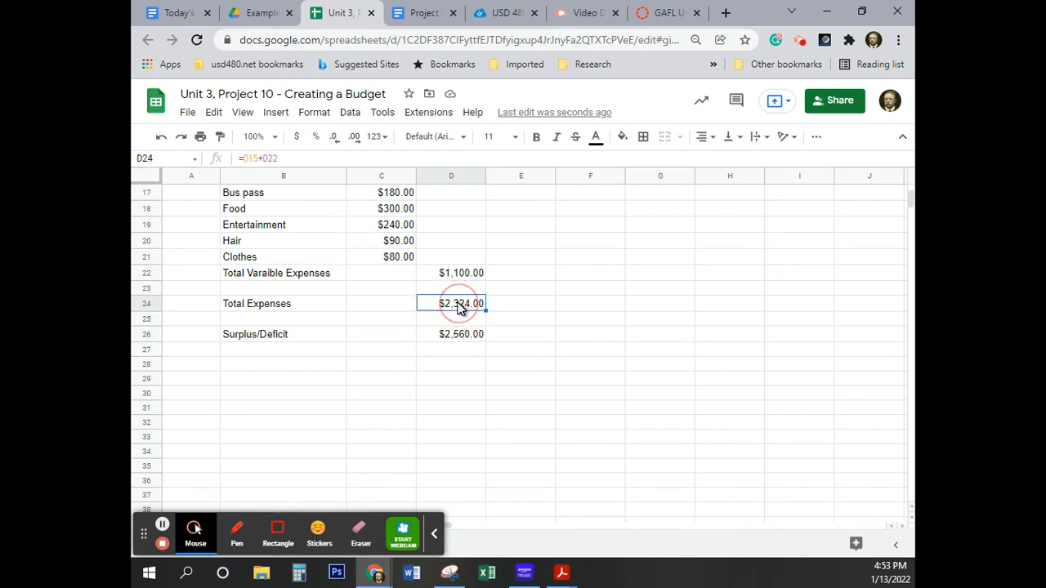
left_click(278, 159)
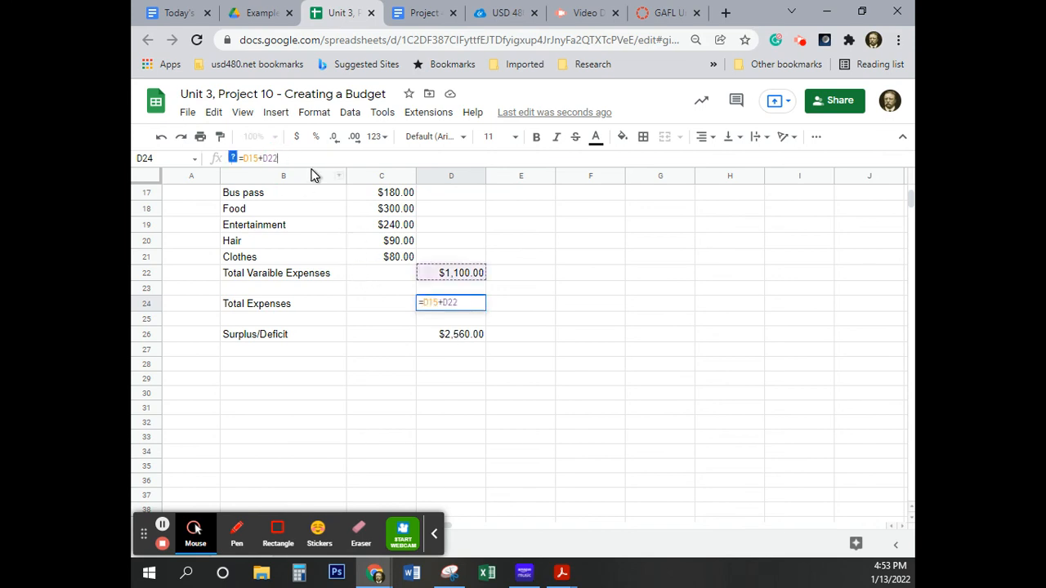
key("BackSpace")
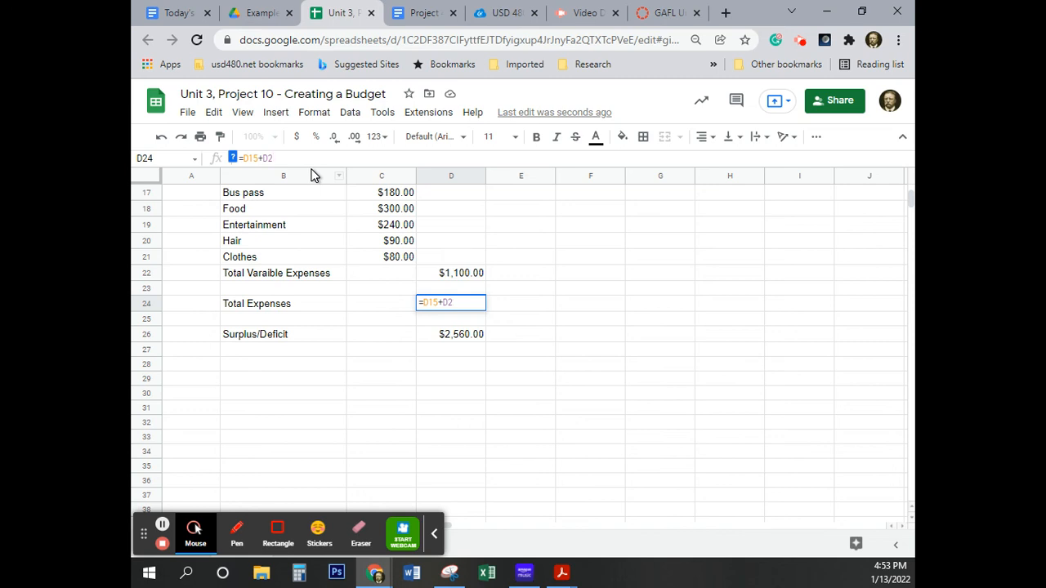
key("Return")
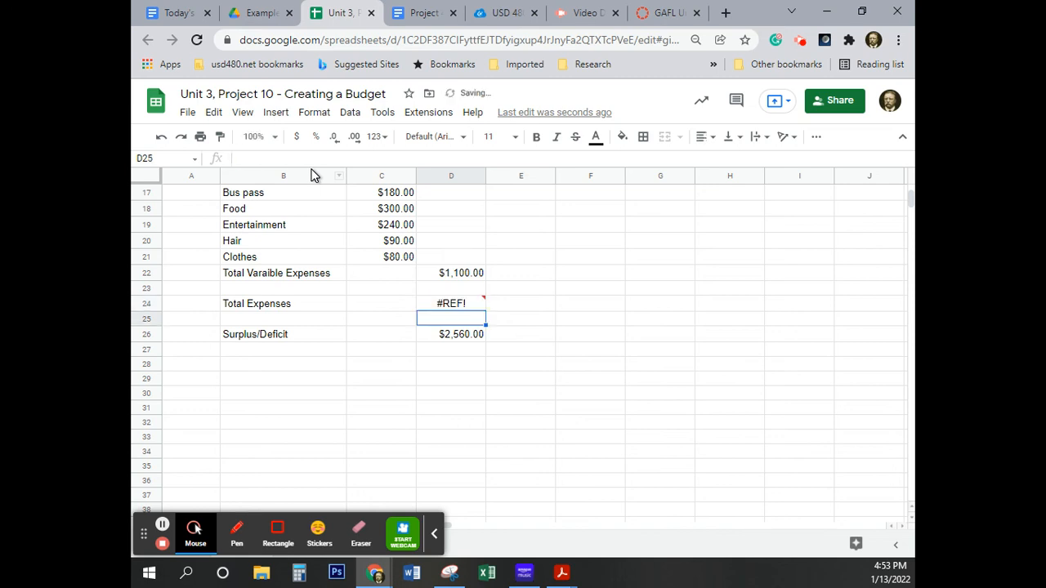
key("Up")
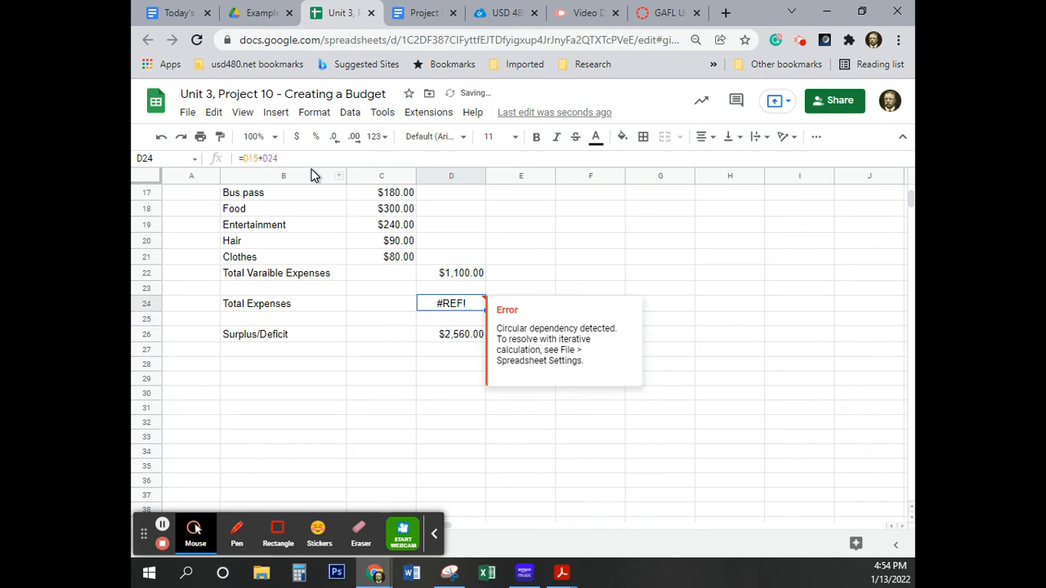
left_click(160, 143)
Correct the Surplus/Deficit formula in cell D26 to =D6-D24, and check the Total Expenses formula in D24.
left_click(458, 335)
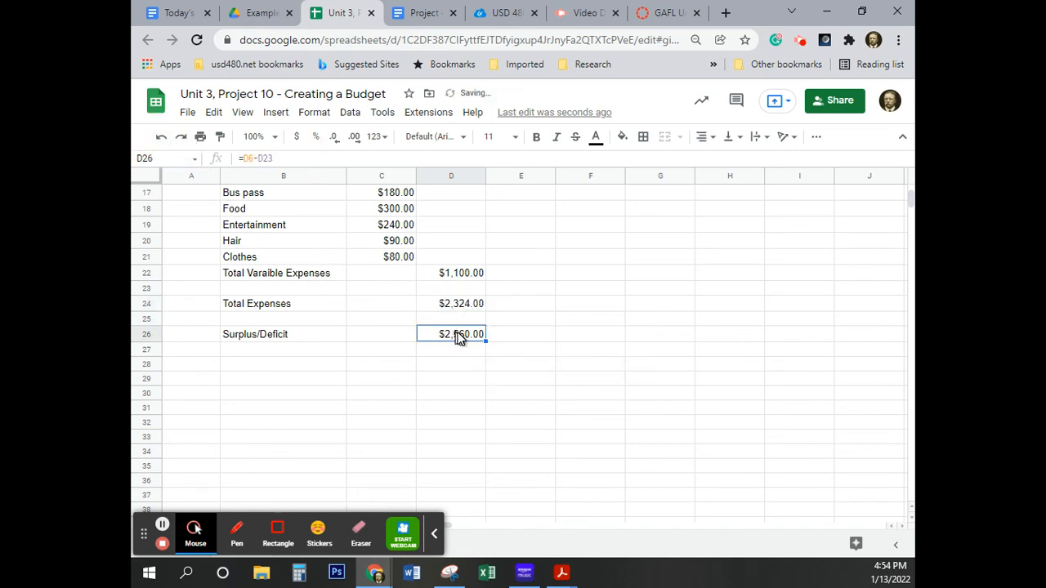
left_click(275, 158)
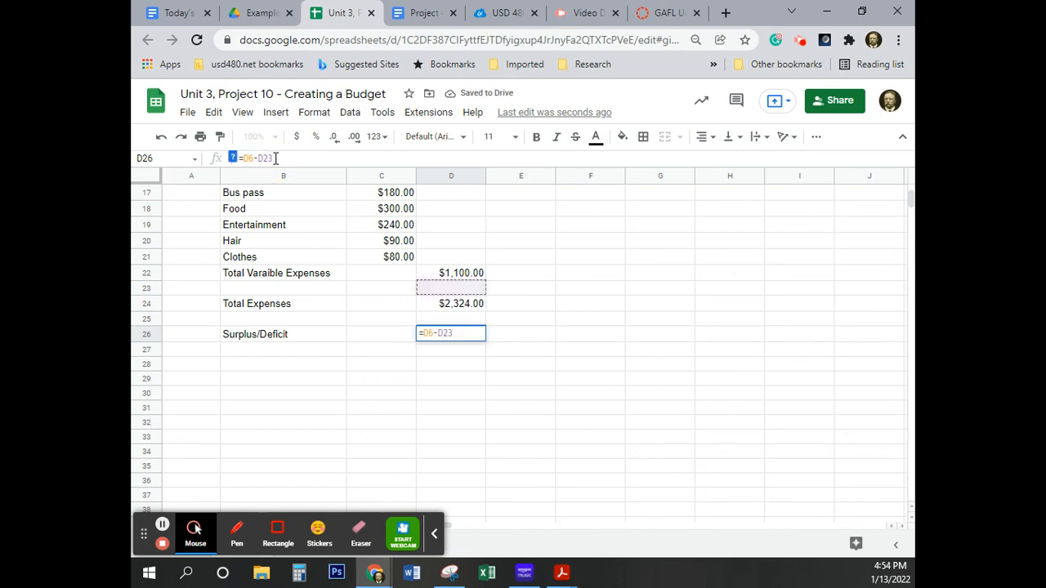
key("BackSpace")
type("4")
key("Return")
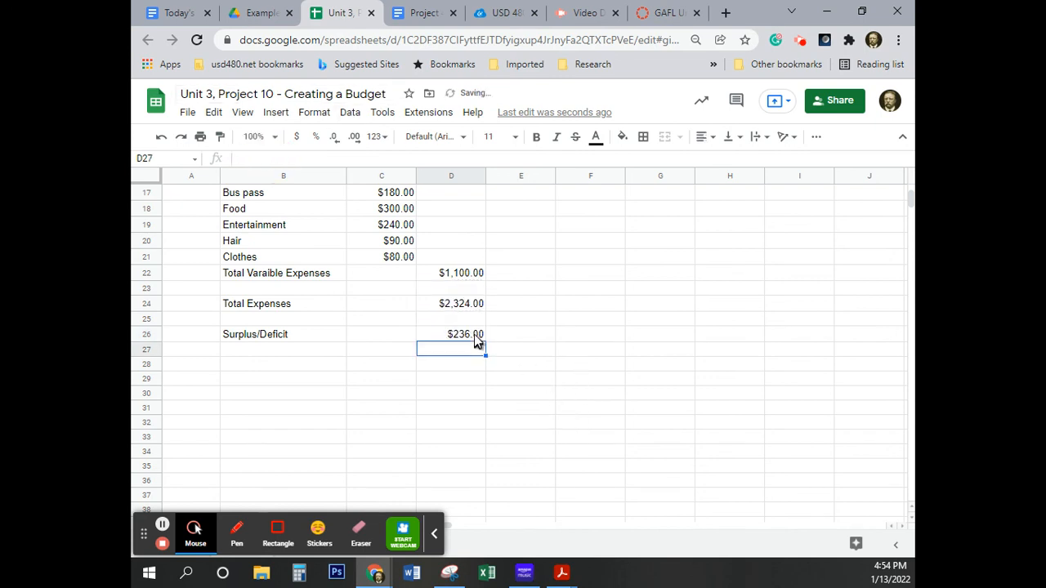
left_click(472, 308)
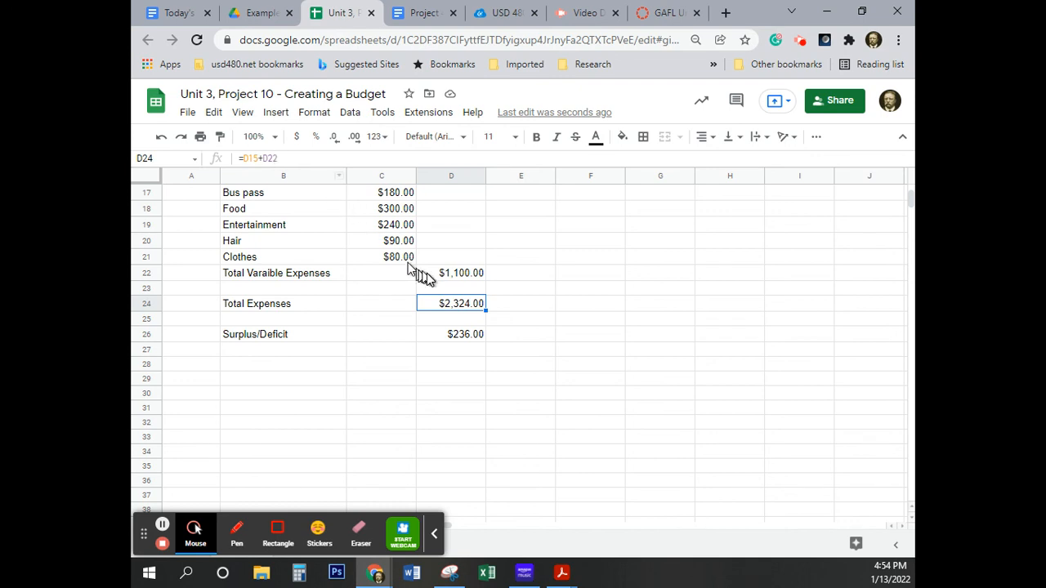
left_click(457, 351)
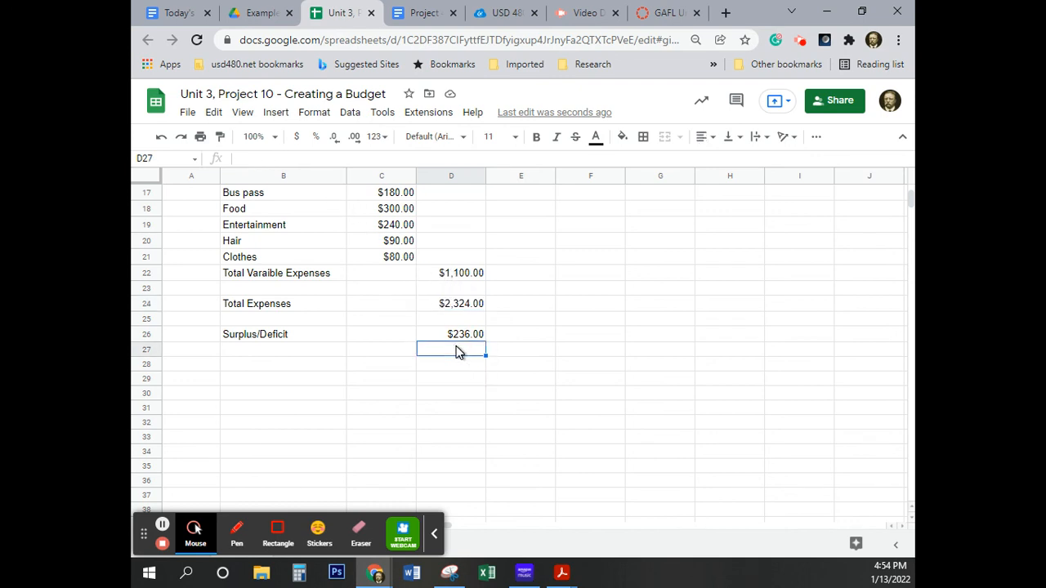
Check the Surplus/Deficit formula in cell D26 against the Total Income and Total Expenses amounts.
left_click(455, 336)
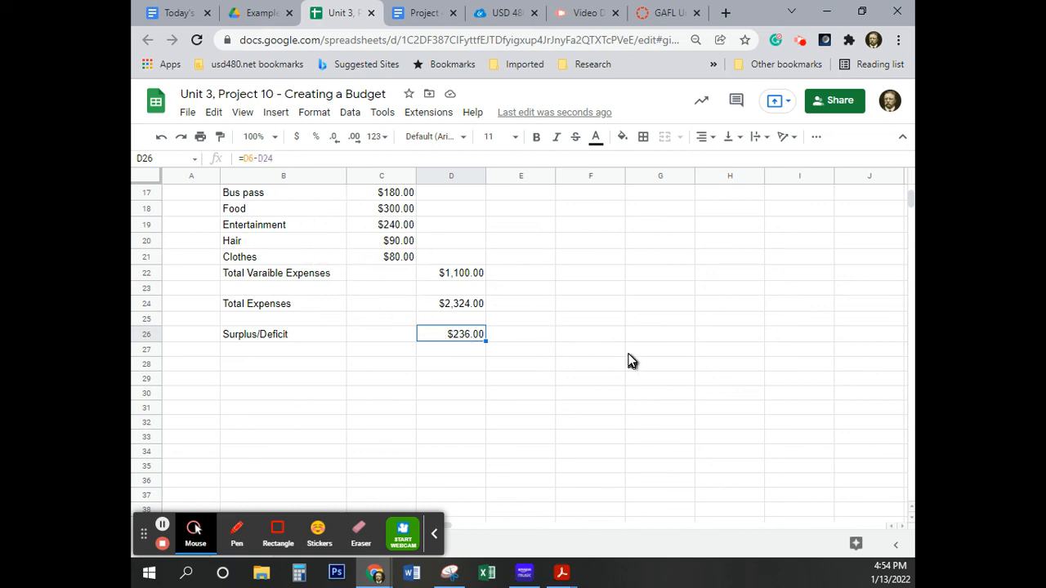
scroll(630, 360, "up", 5)
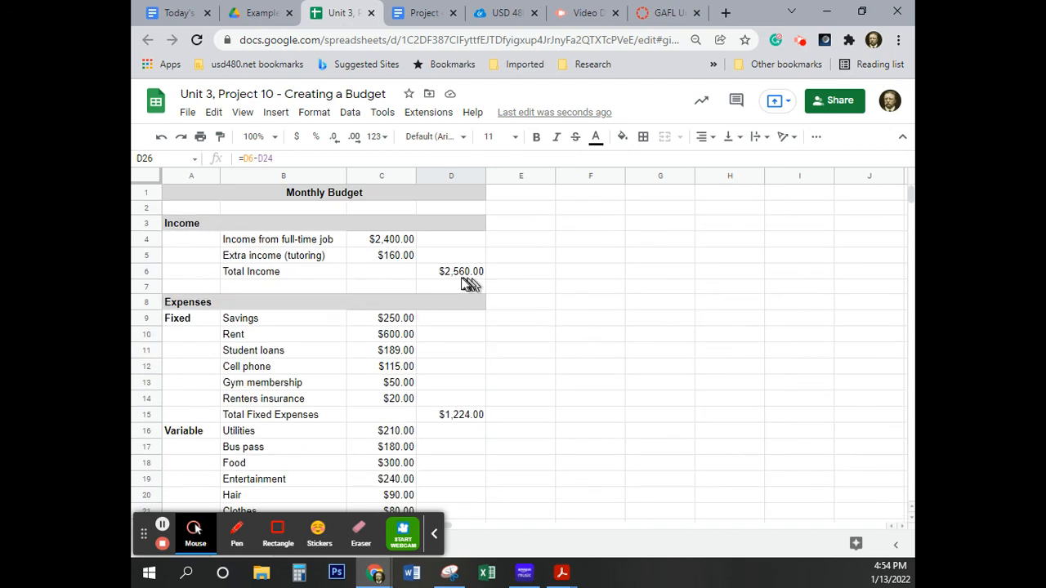
scroll(567, 364, "down", 9)
scroll(570, 365, "up", 4)
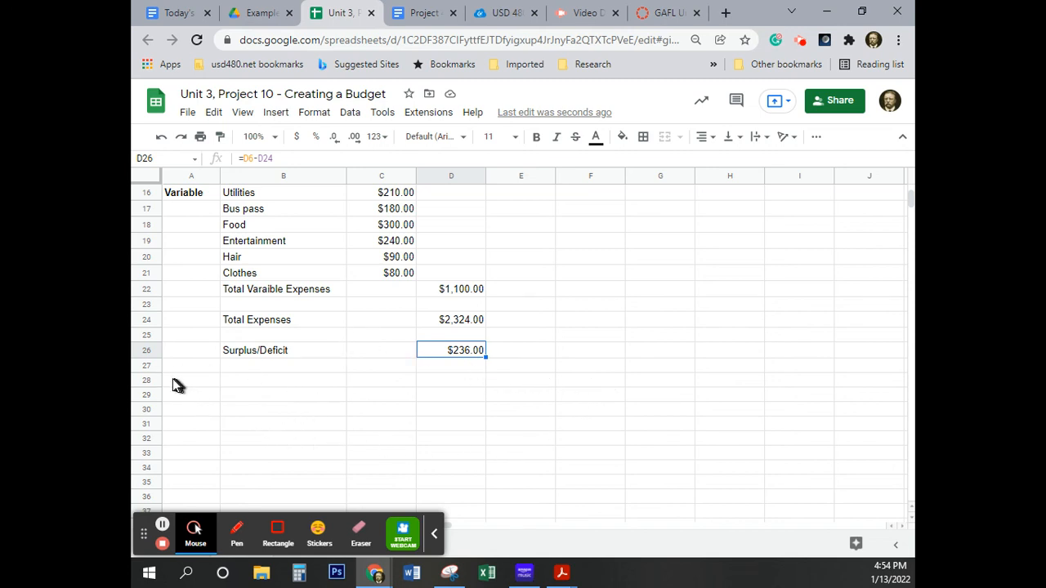
Merge cells A28 through D28 into one cell and set its text wrapping to Wrap.
left_click_drag(171, 379, 457, 385)
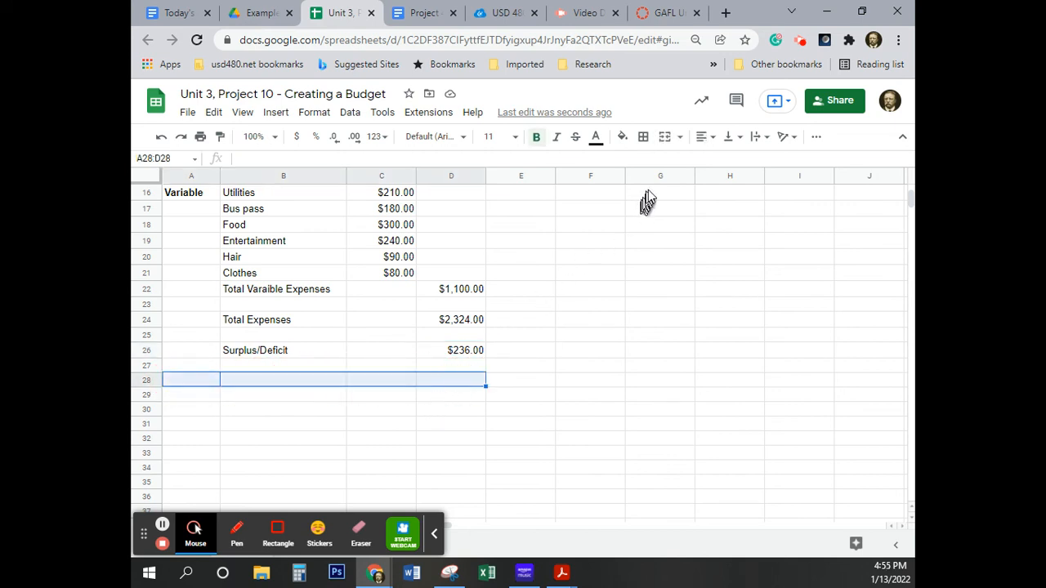
left_click(666, 137)
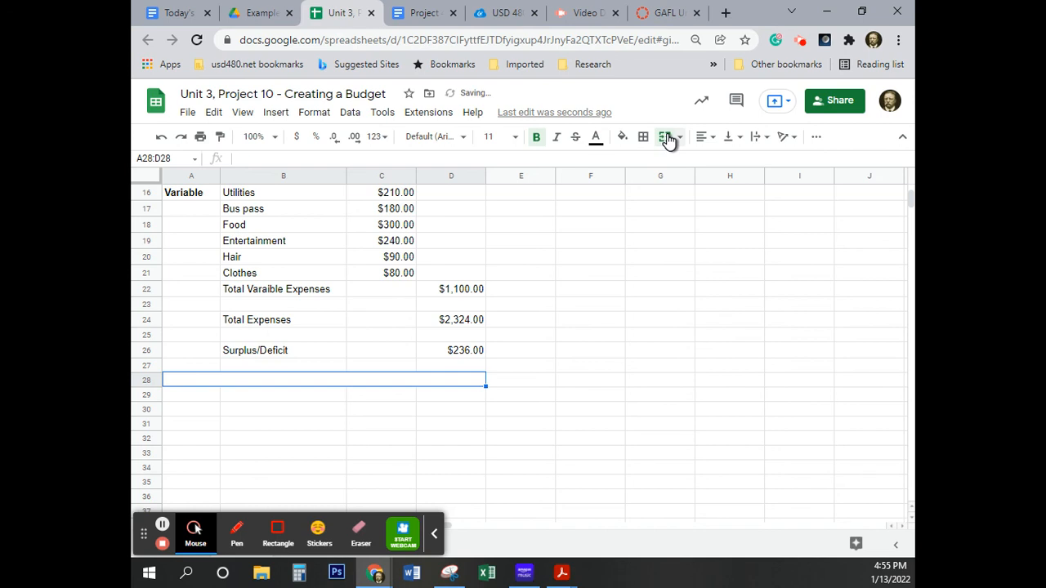
left_click(314, 115)
mouse_move(326, 242)
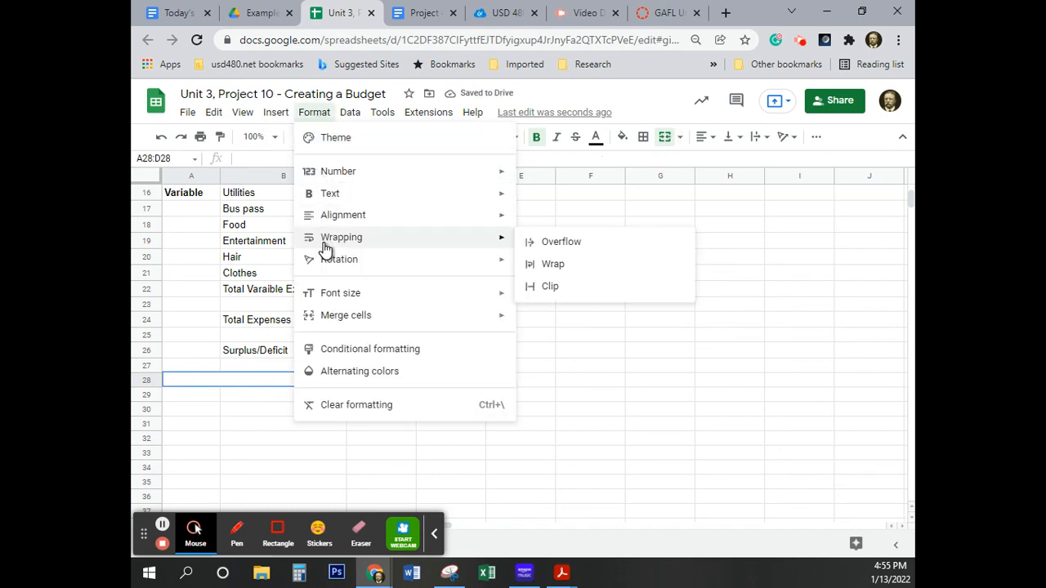
left_click(577, 272)
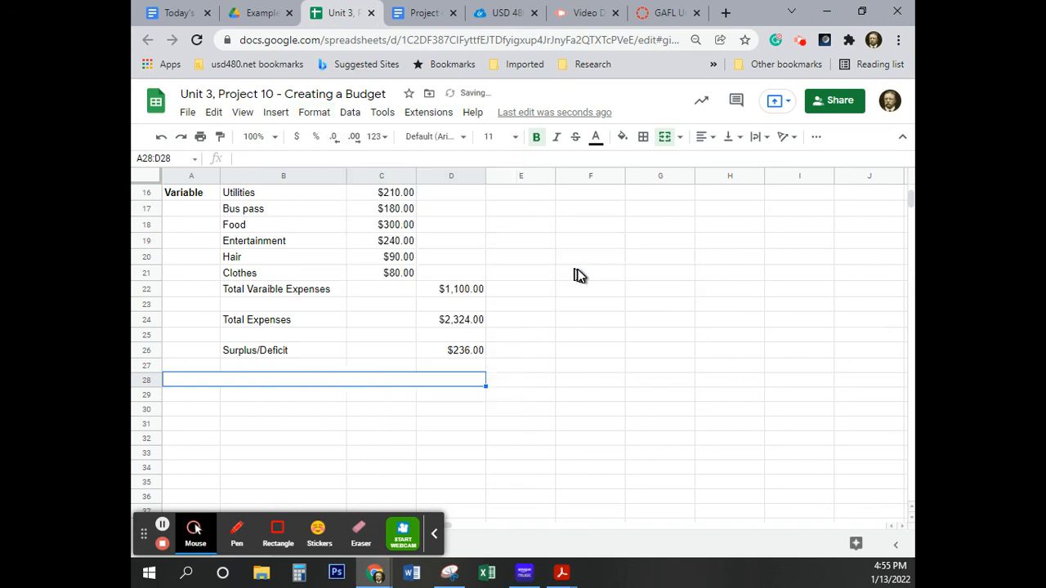